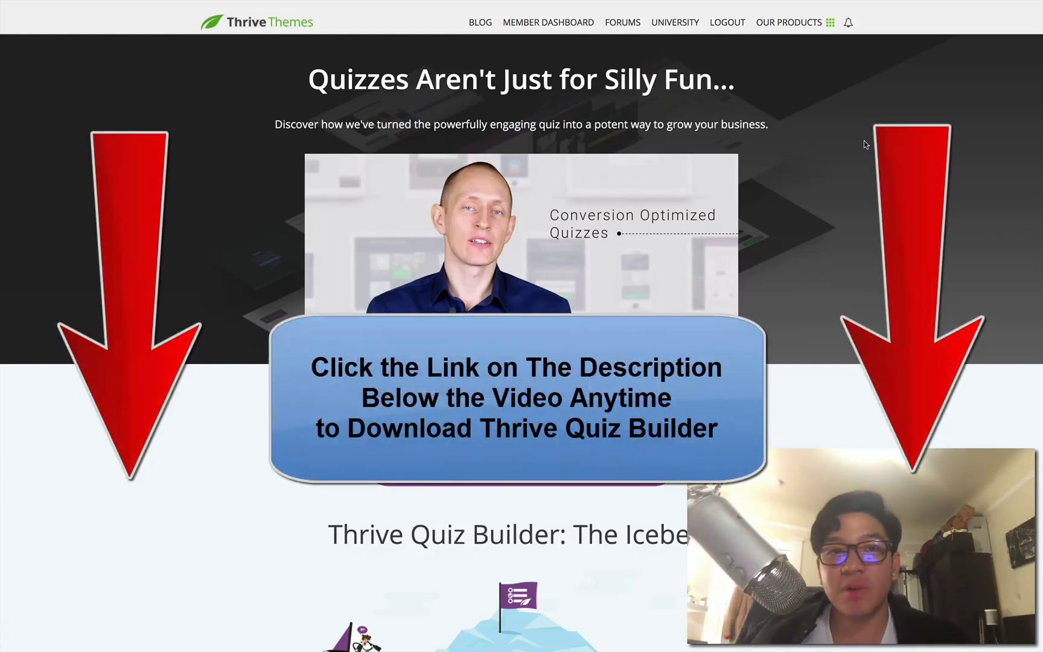
- Go to the Thrive Themes home page and scroll down the product list to Thrive Quiz Builder
left_click(264, 27)
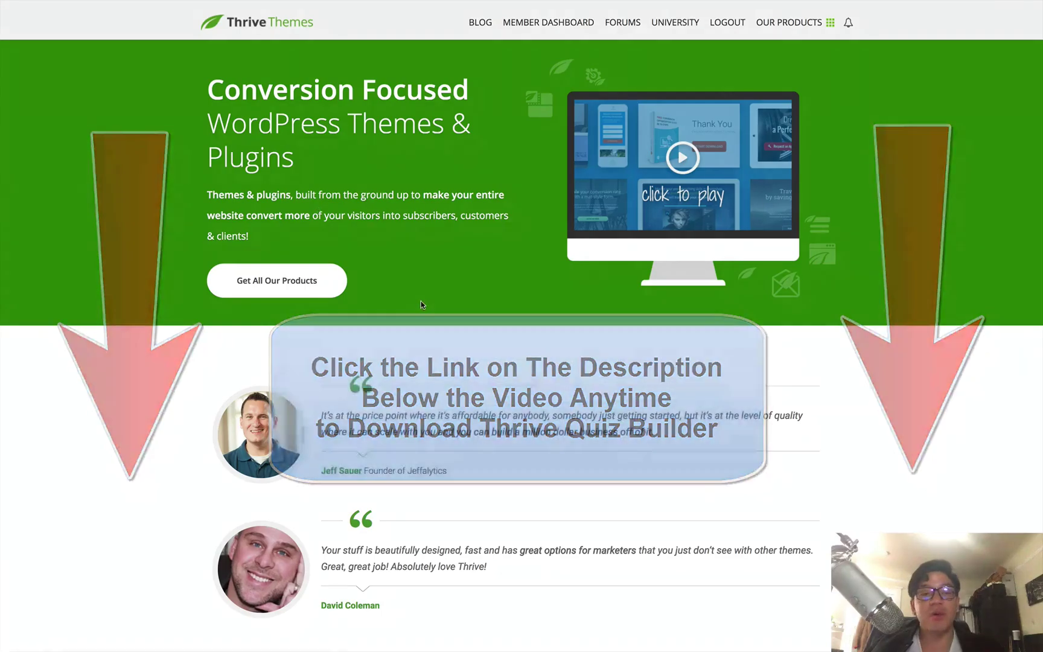
scroll(421, 302, "down", 15)
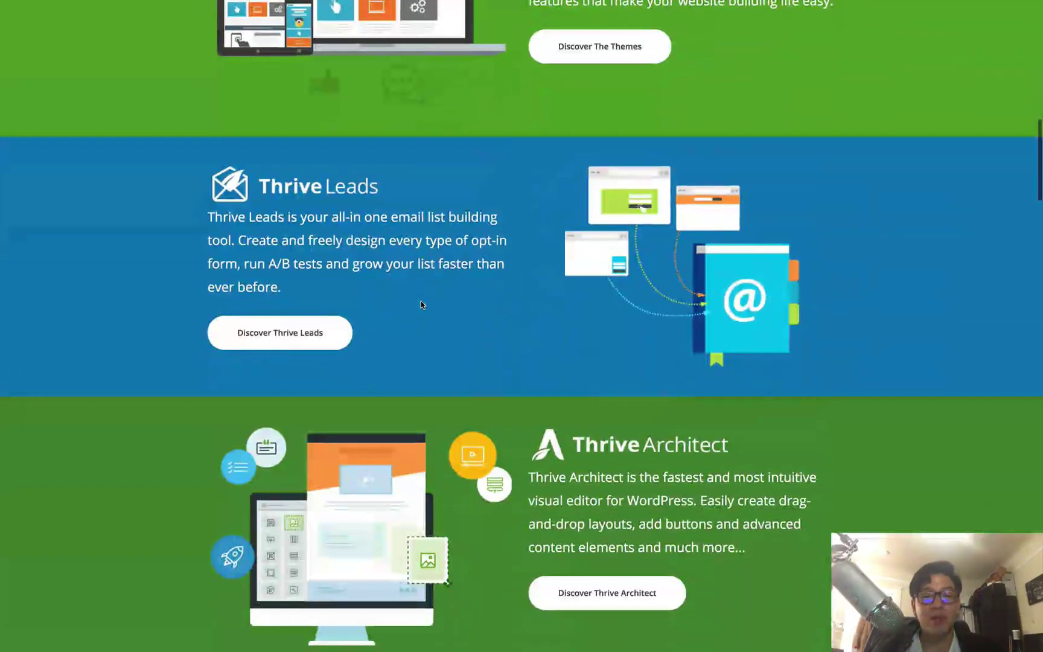
scroll(421, 305, "down", 1)
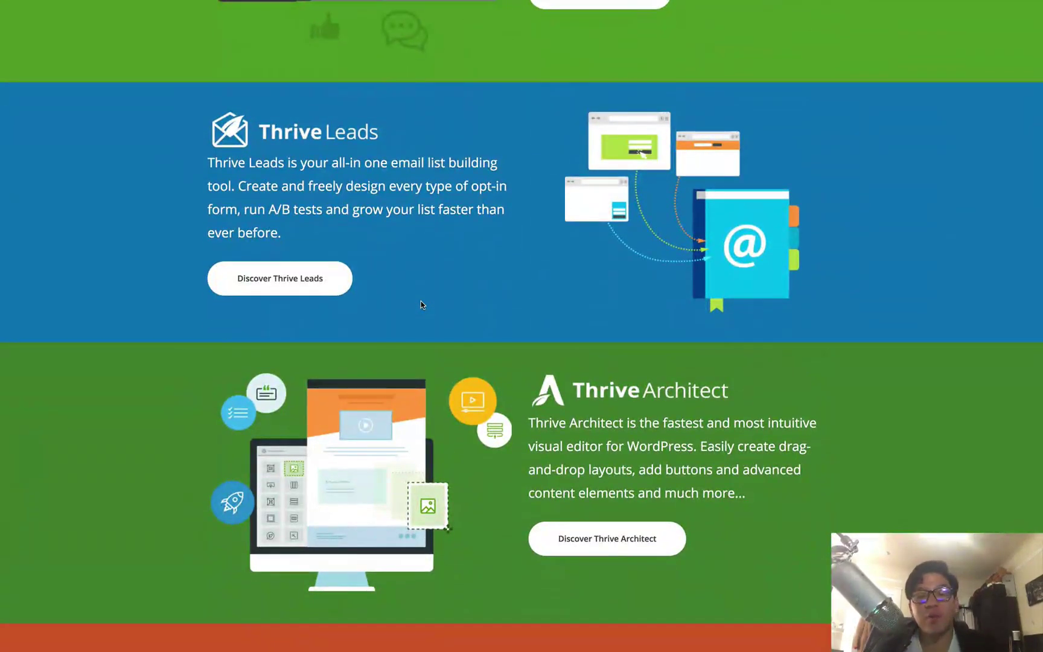
scroll(421, 302, "down", 1)
scroll(421, 302, "down", 1)
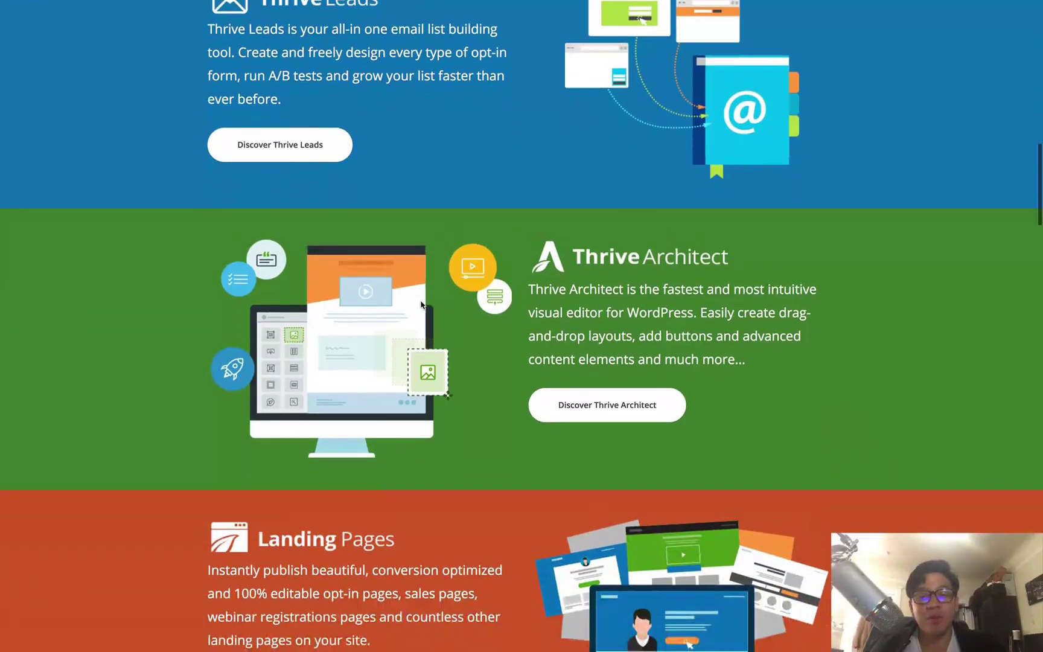
scroll(421, 304, "down", 2)
scroll(421, 304, "down", 14)
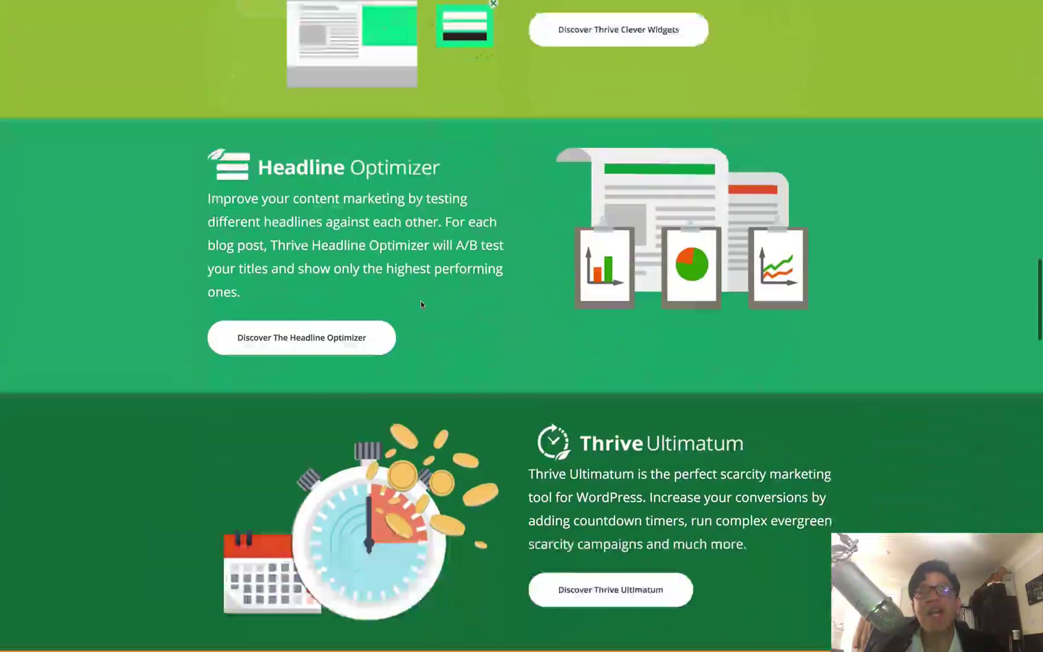
scroll(421, 304, "down", 10)
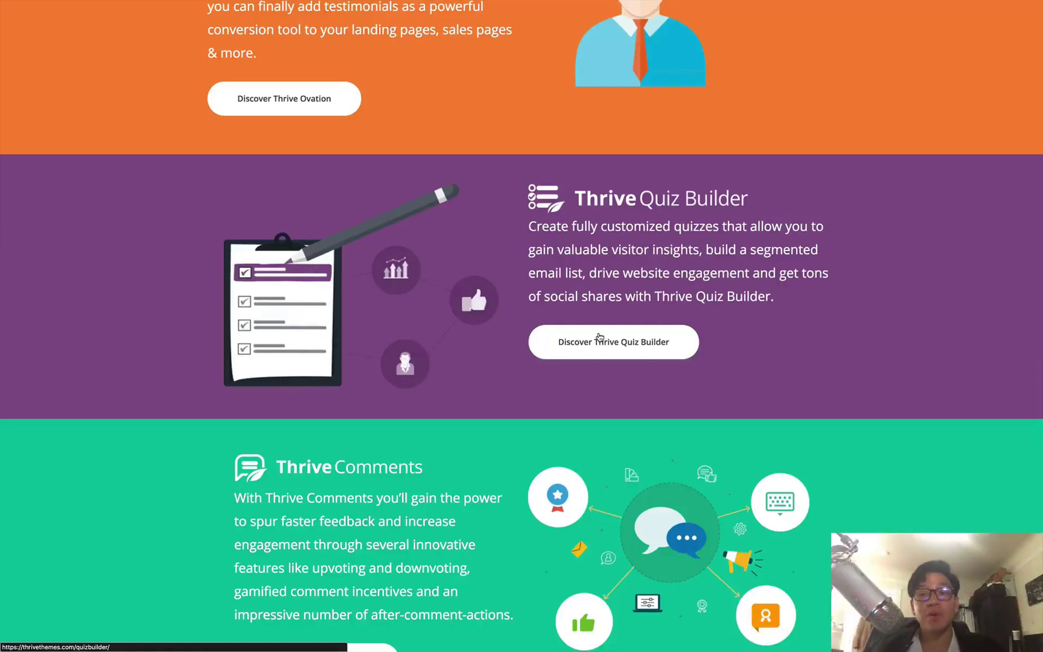
- Open the Thrive Quiz Builder product page and scroll to 'Build Complex Quizzes With Zero Coding'
left_click(599, 337)
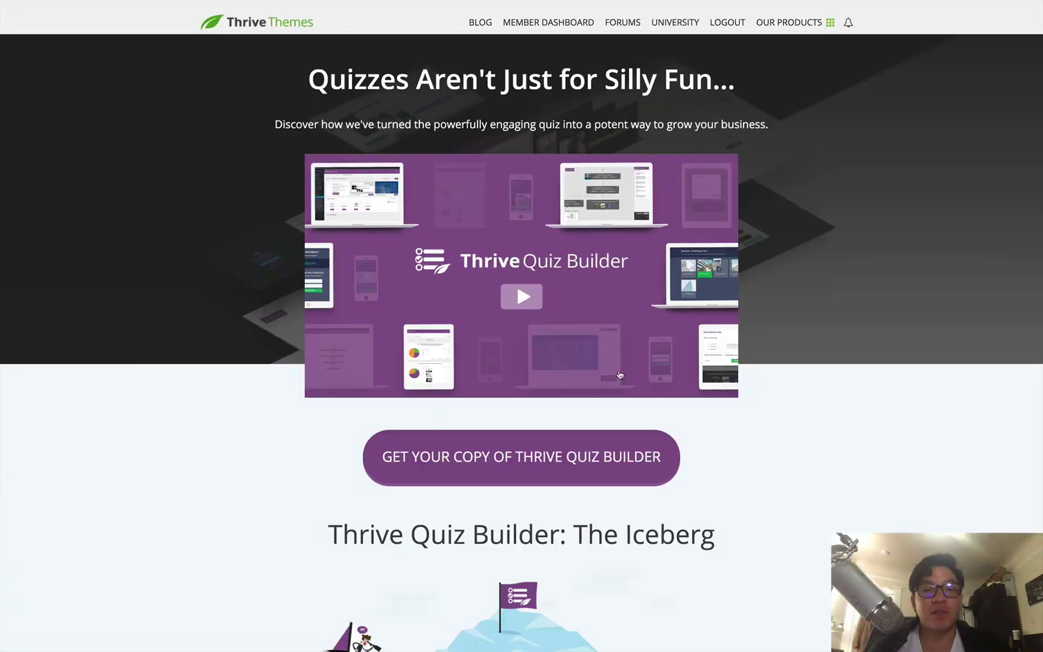
scroll(639, 415, "down", 3)
scroll(639, 415, "down", 5)
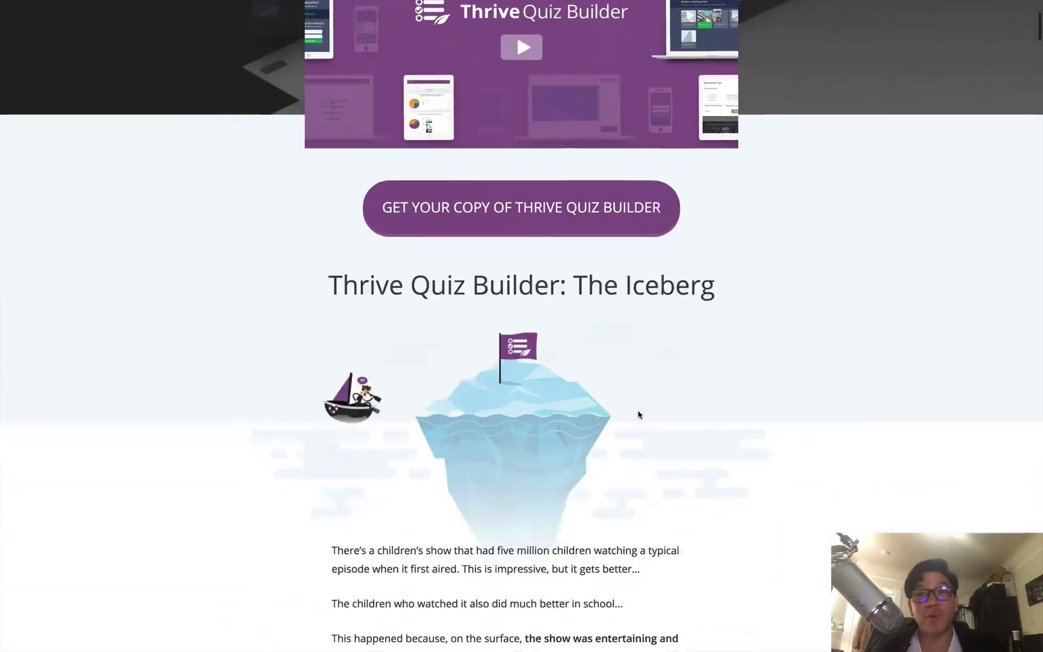
scroll(638, 415, "down", 5)
scroll(638, 413, "down", 3)
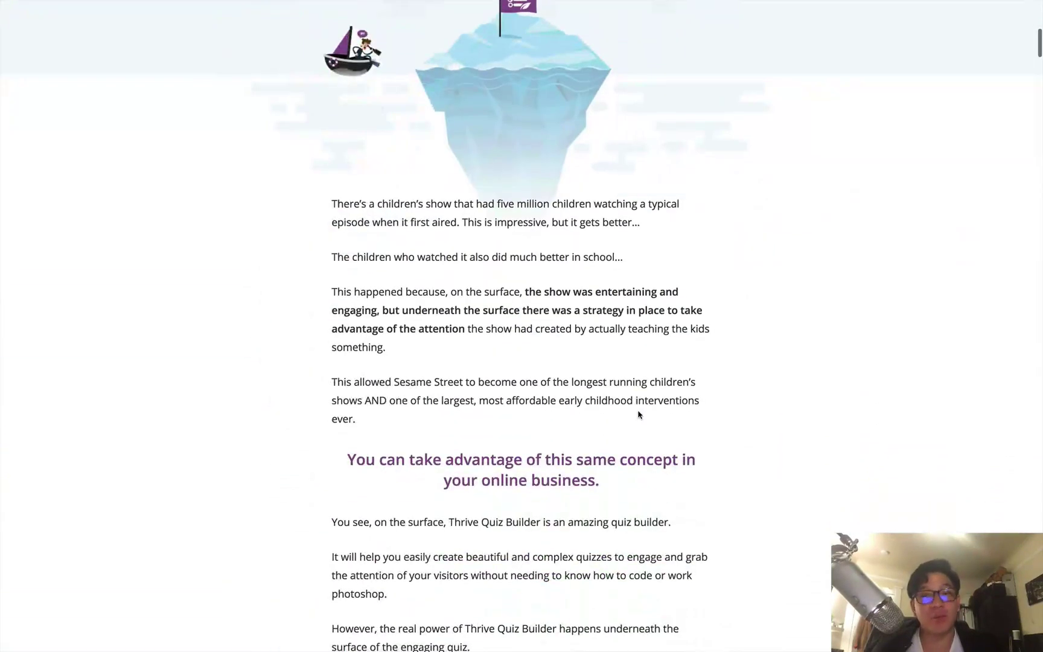
scroll(639, 414, "down", 5)
scroll(639, 415, "down", 4)
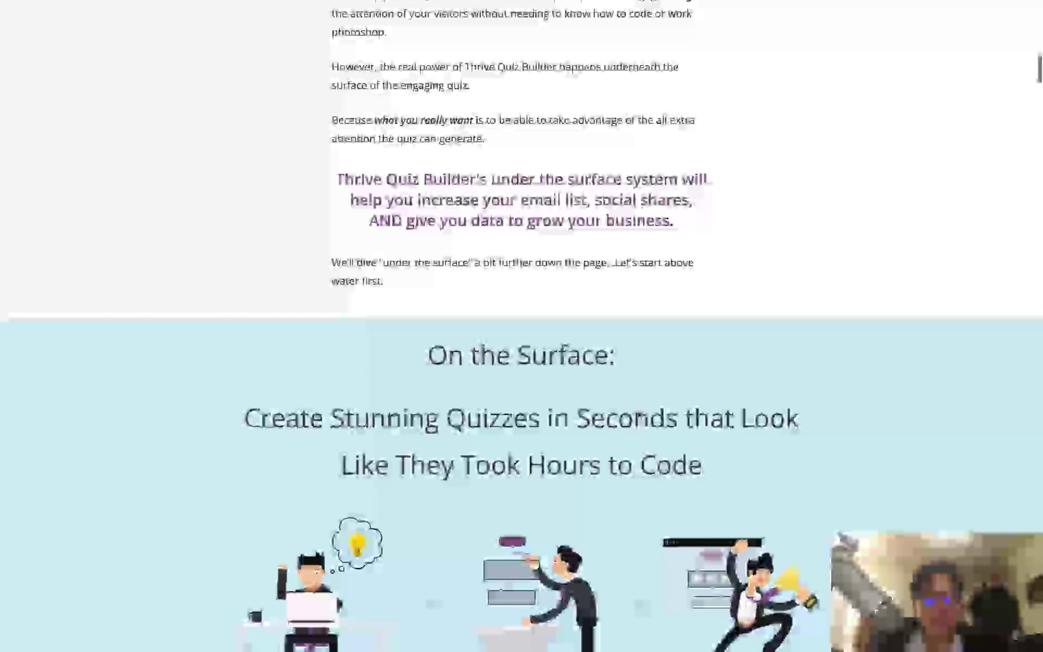
scroll(639, 415, "down", 10)
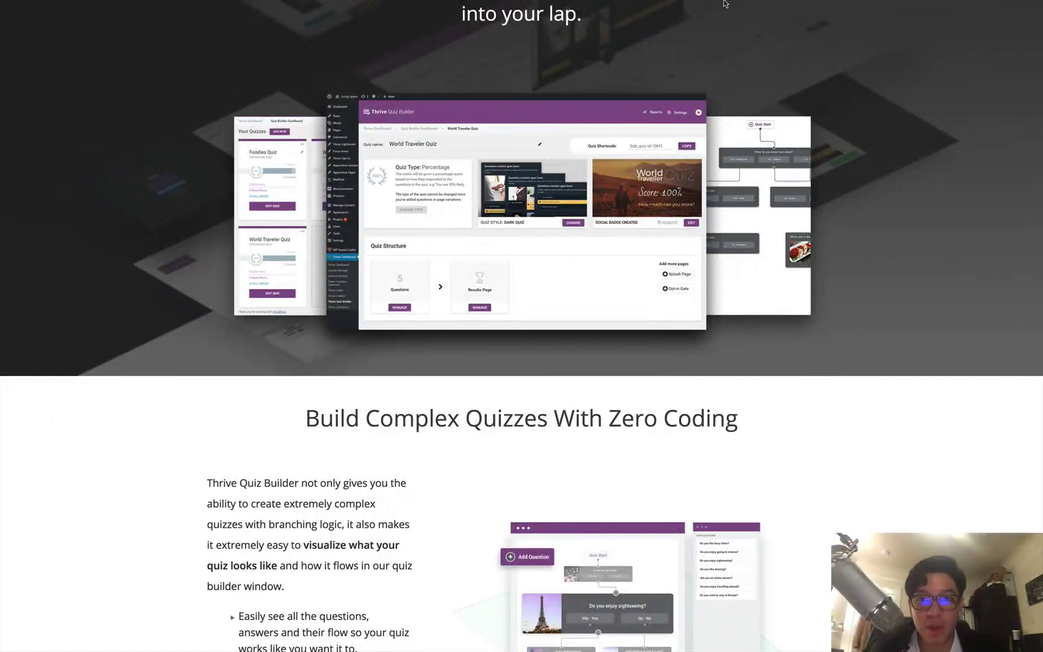
left_click(736, 17)
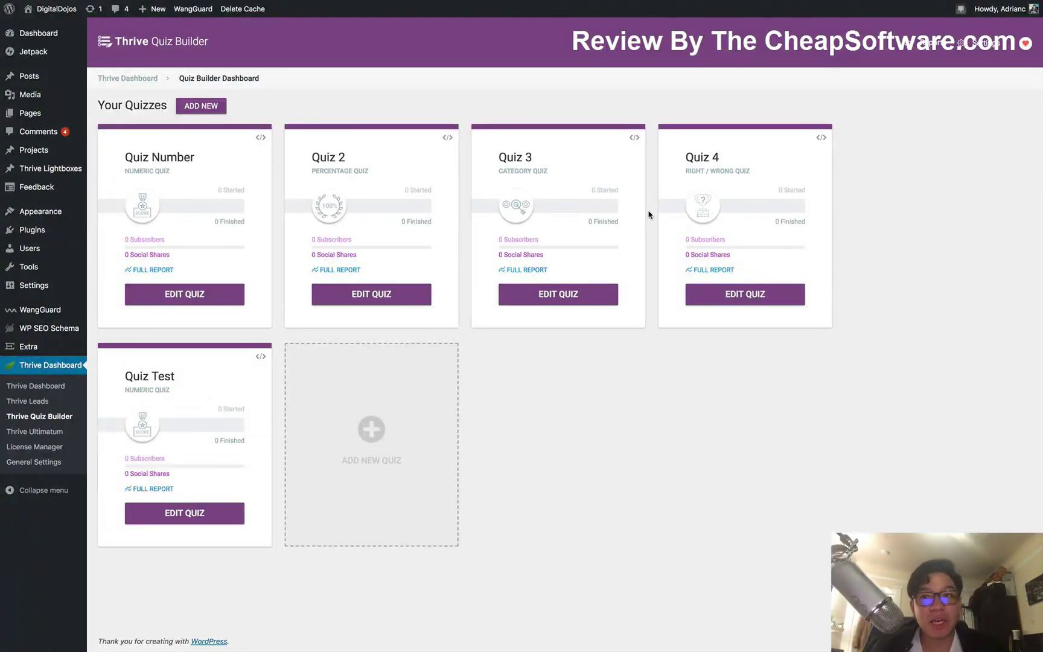
- Start a new quiz built from scratch and enter the name 'Quiz Sample'
left_click(208, 115)
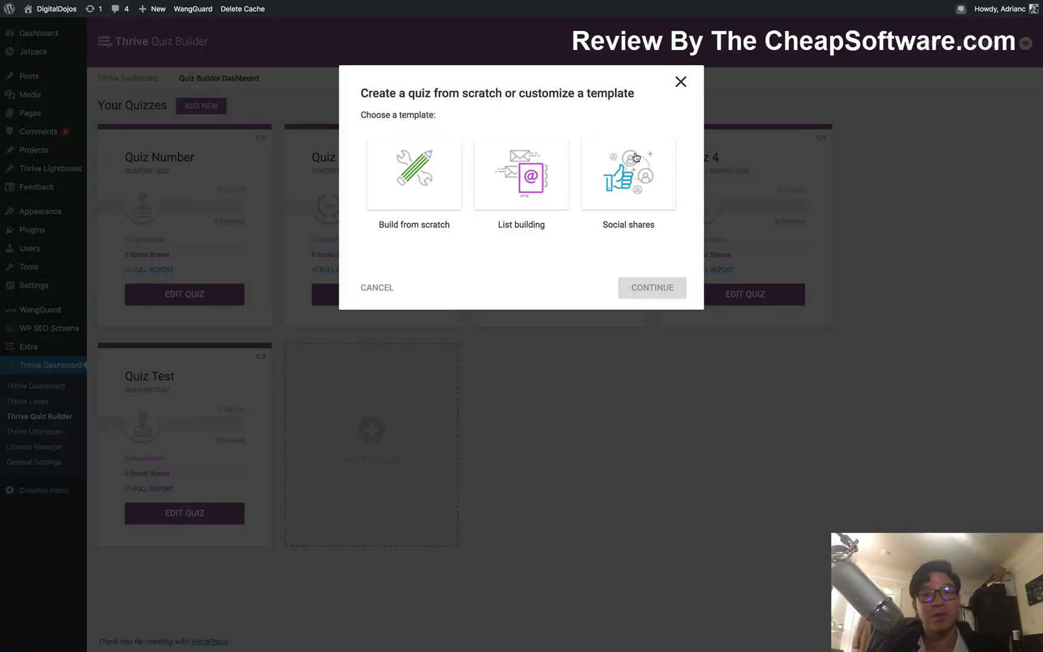
left_click(393, 162)
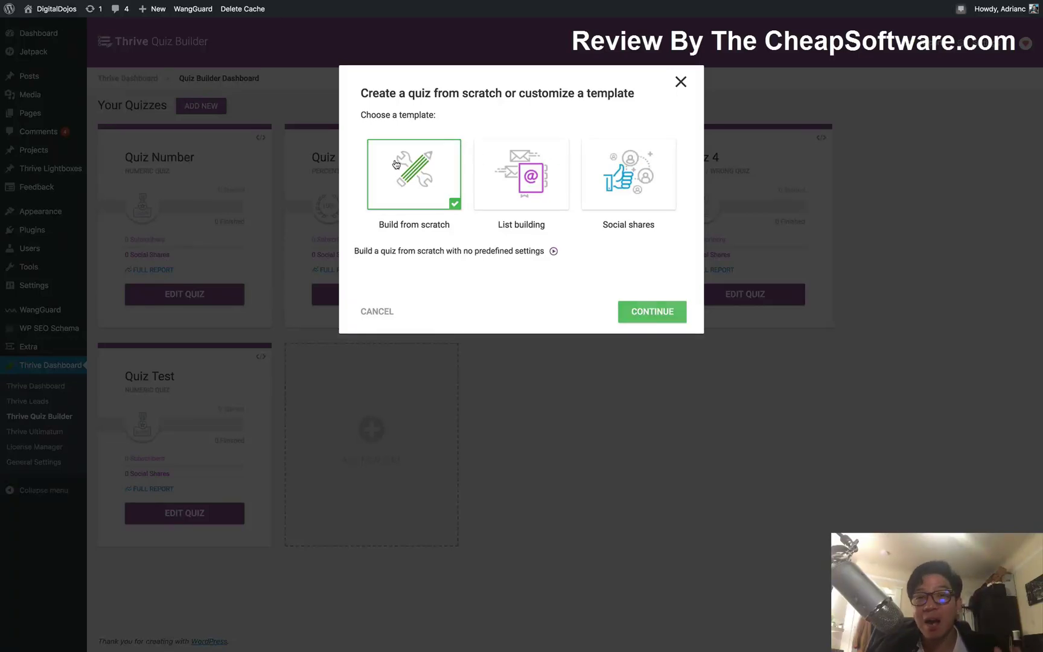
left_click(658, 316)
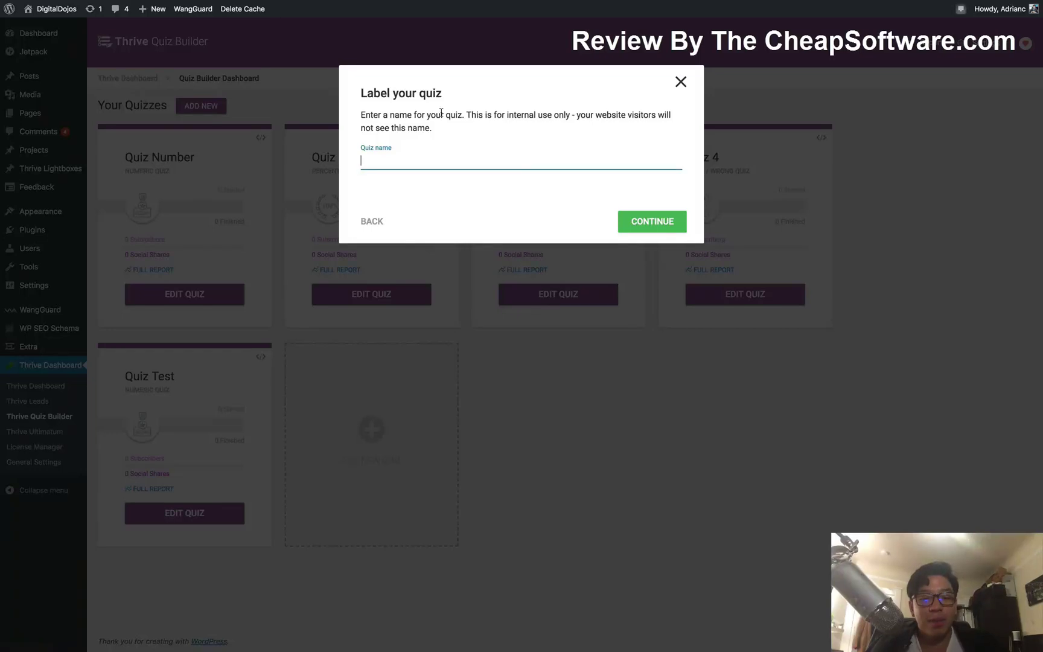
type("Quiz Sample")
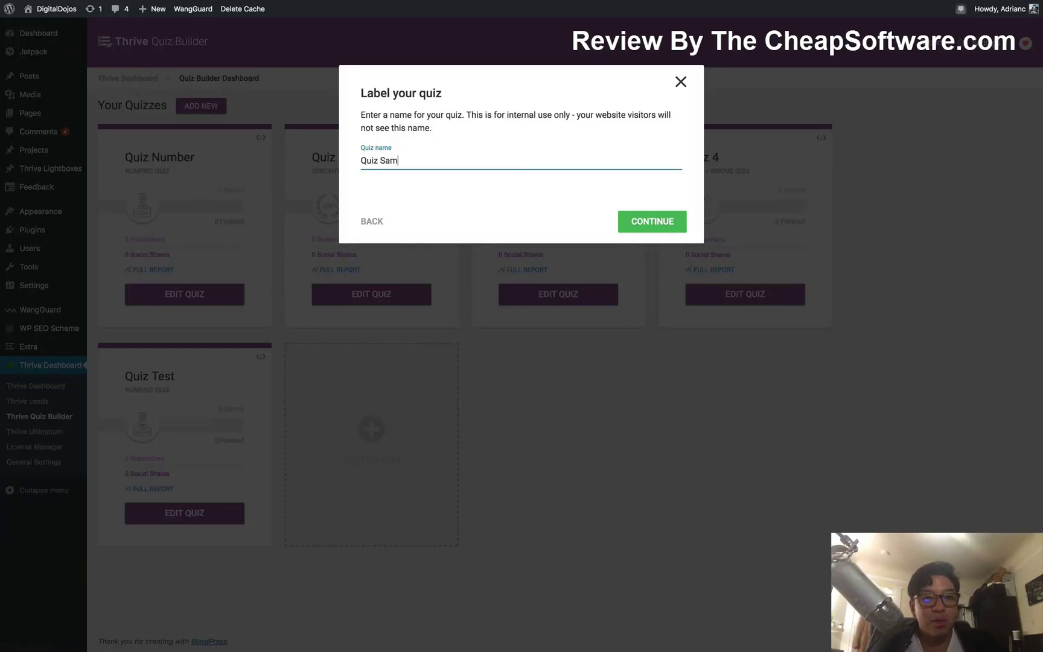
- Create Quiz Sample and, after previewing Category and Right/Wrong, save its type as Number
left_click(631, 222)
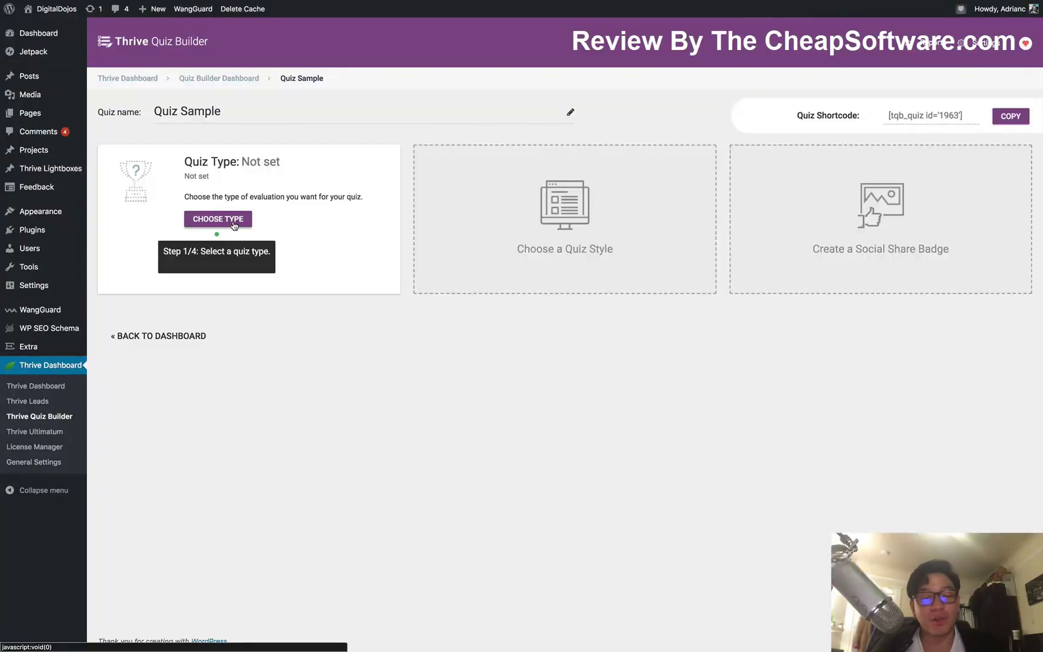
left_click(218, 219)
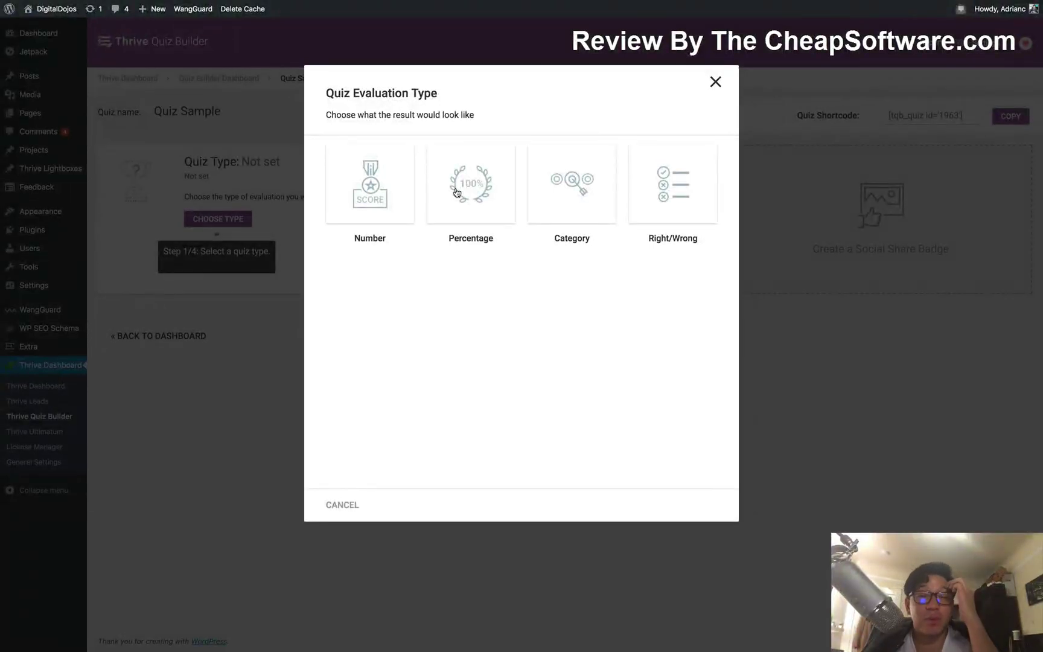
left_click(606, 193)
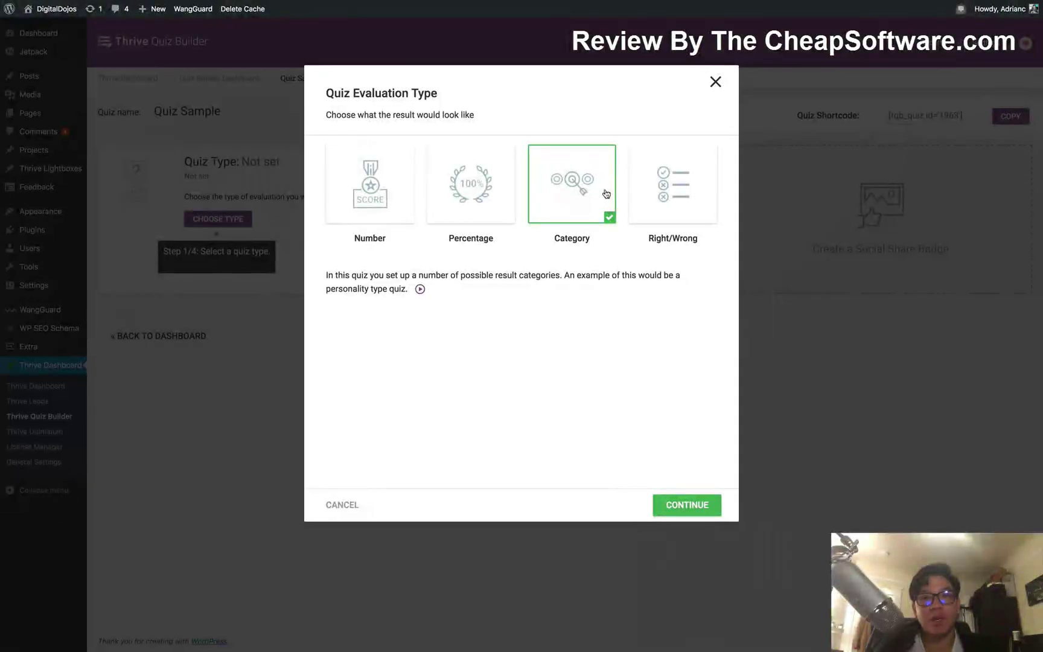
left_click(652, 190)
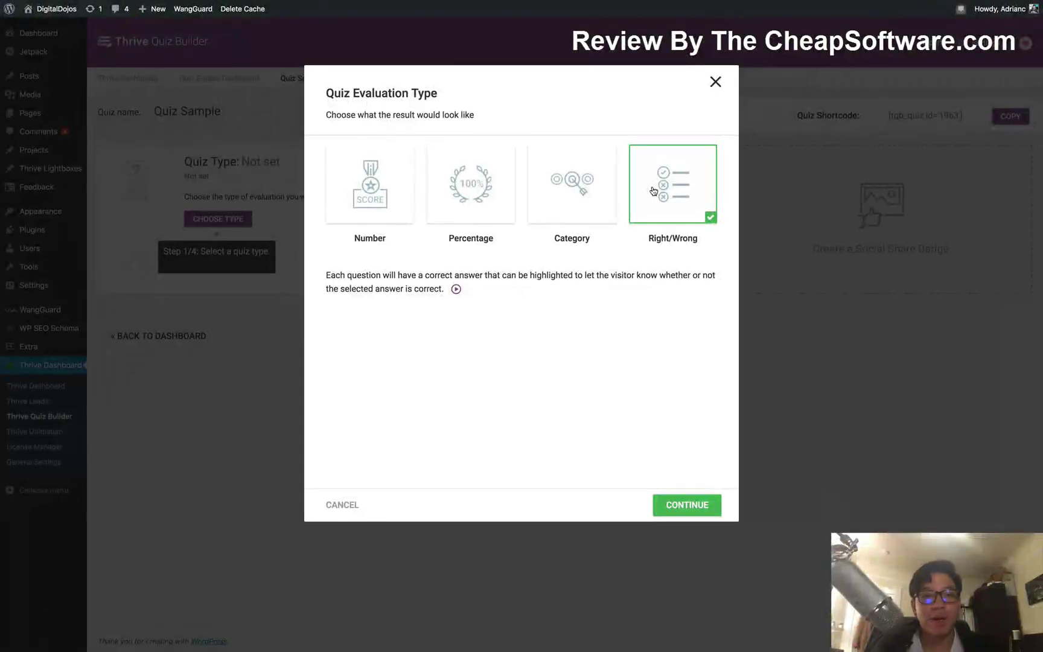
left_click(378, 151)
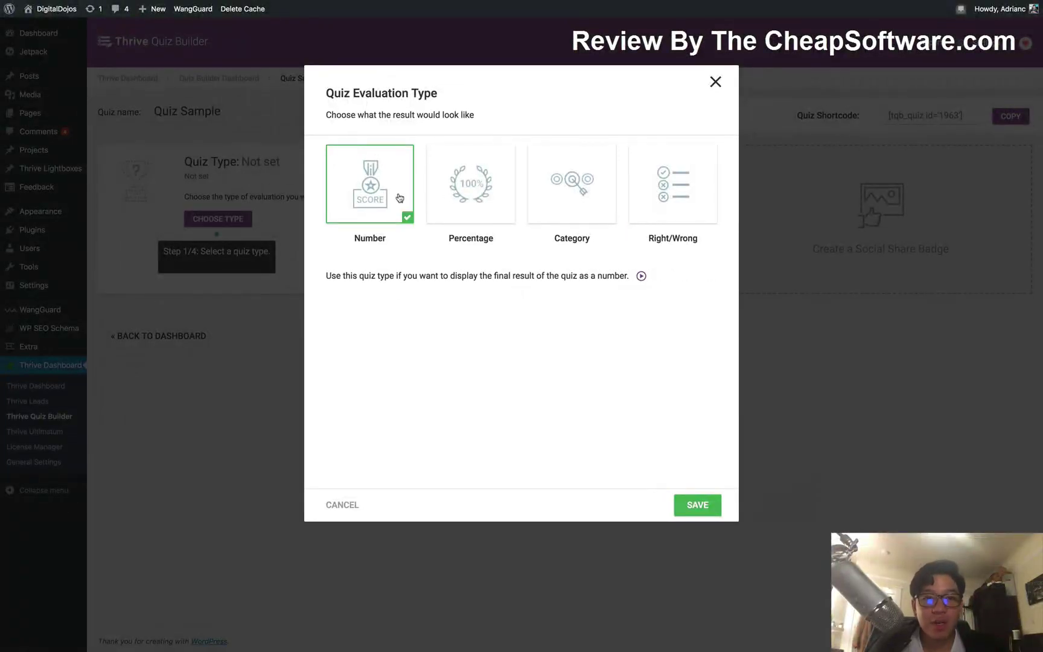
left_click(697, 507)
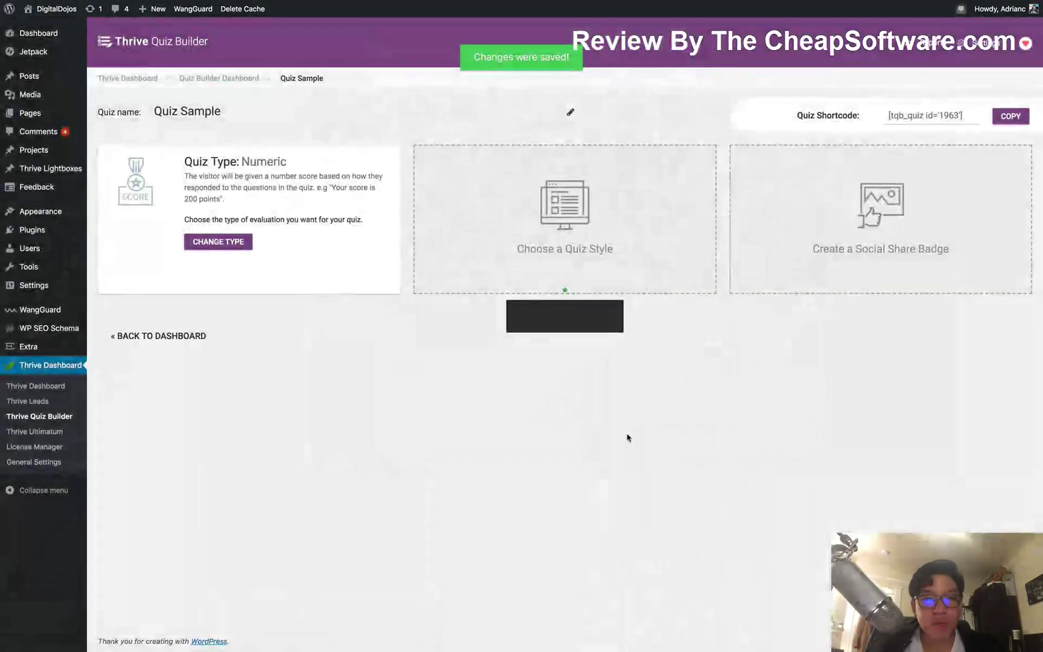
- Browse the quiz style templates and select the Gray Orange Quiz card
left_click(551, 284)
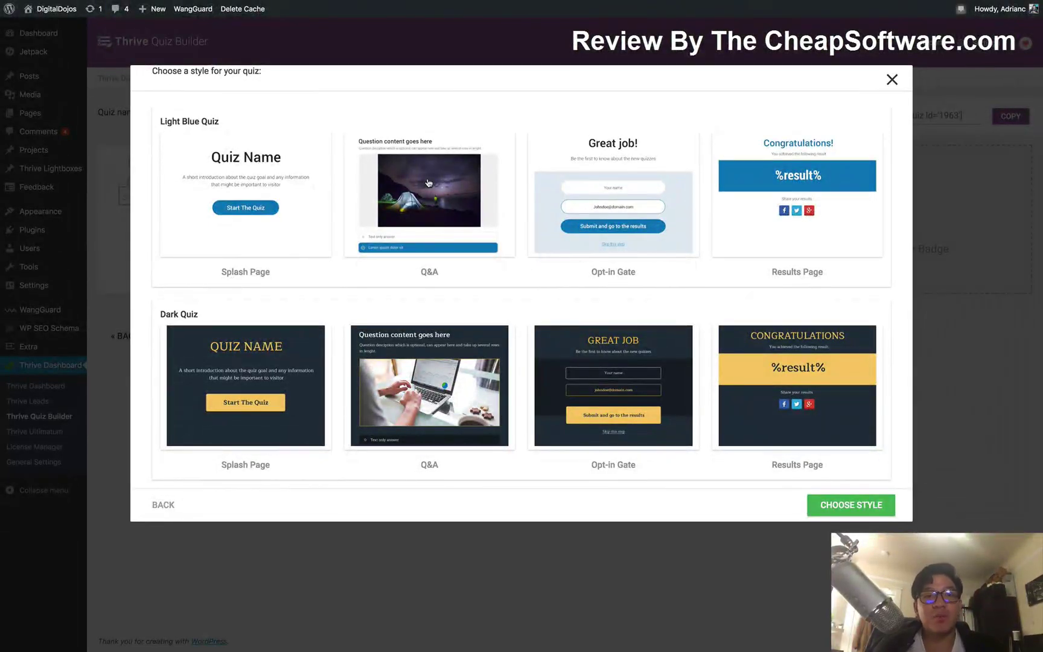
scroll(449, 225, "down", 3)
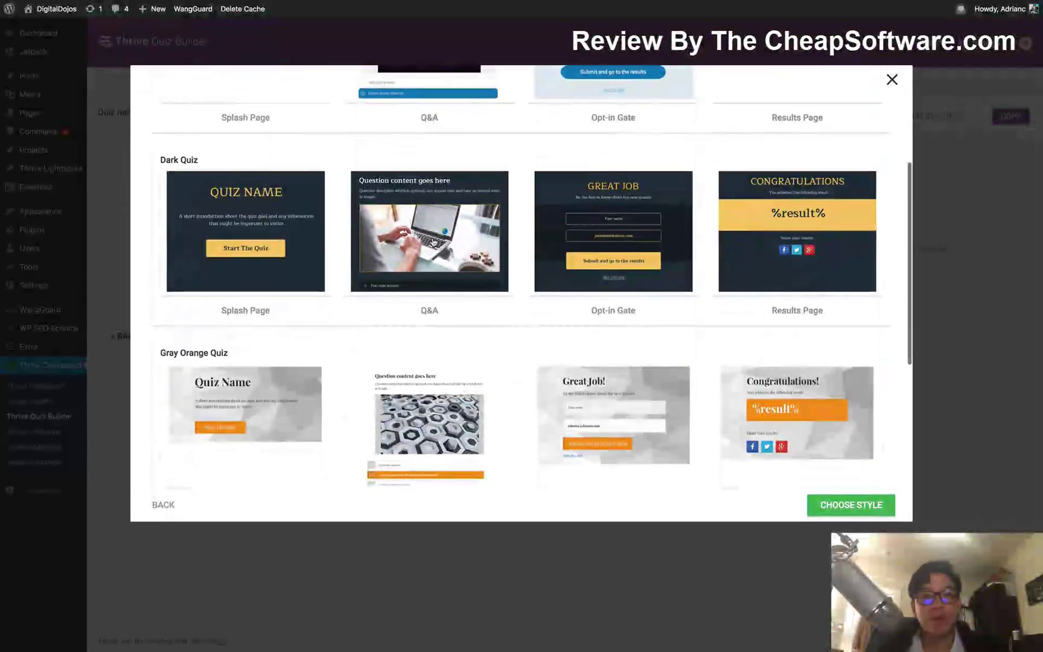
scroll(433, 242, "down", 5)
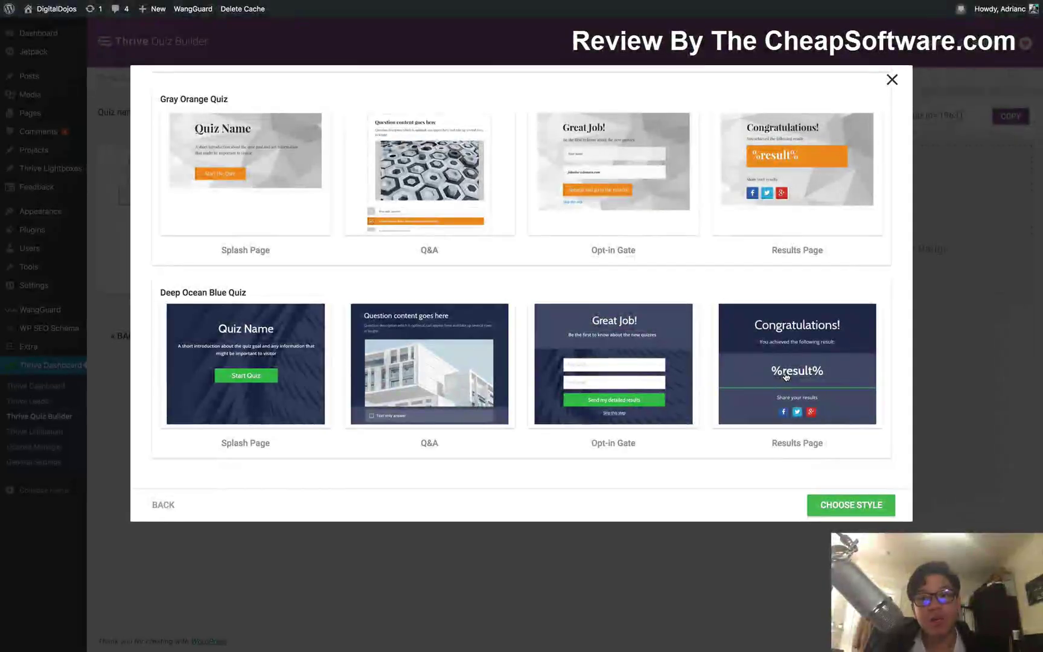
scroll(786, 376, "up", 2)
scroll(786, 377, "up", 1)
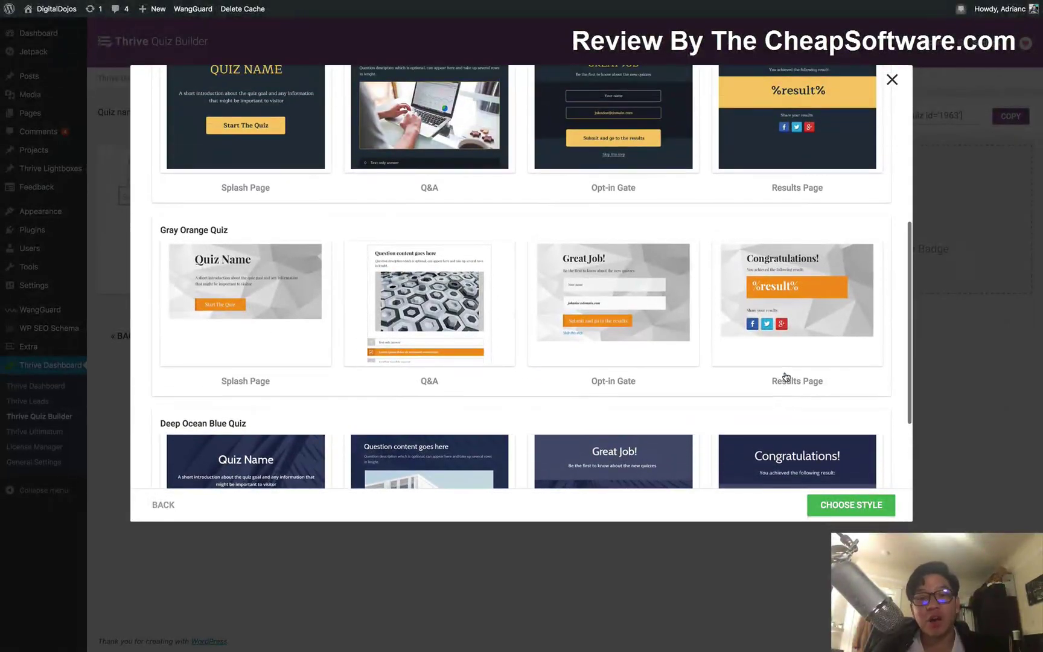
left_click(421, 303)
- Apply the Gray Orange Quiz style and open the Questions manager from the Quiz Structure
left_click(858, 504)
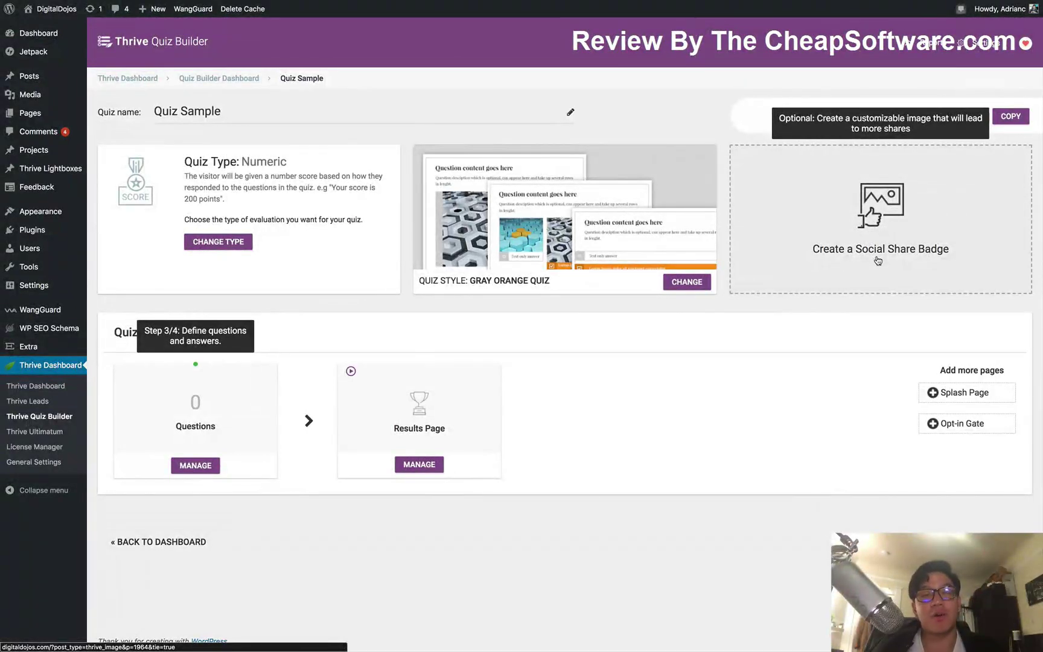
left_click(212, 470)
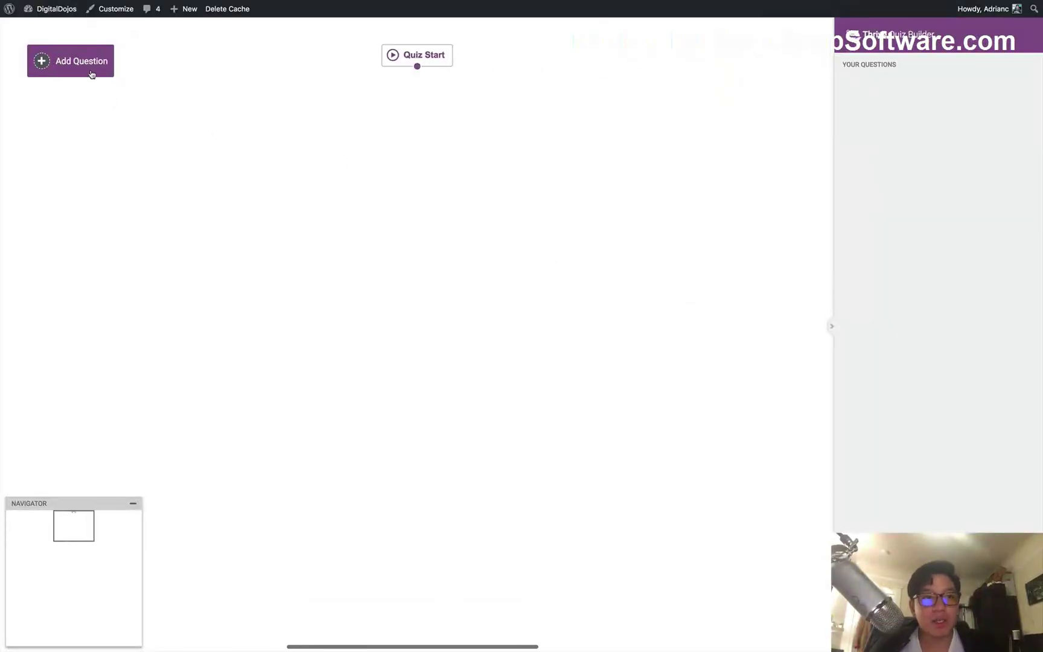
- Add a multiple-choice buttons question '4 + 4' with answers 8, 3, 6 and 7
left_click(91, 70)
left_click(468, 202)
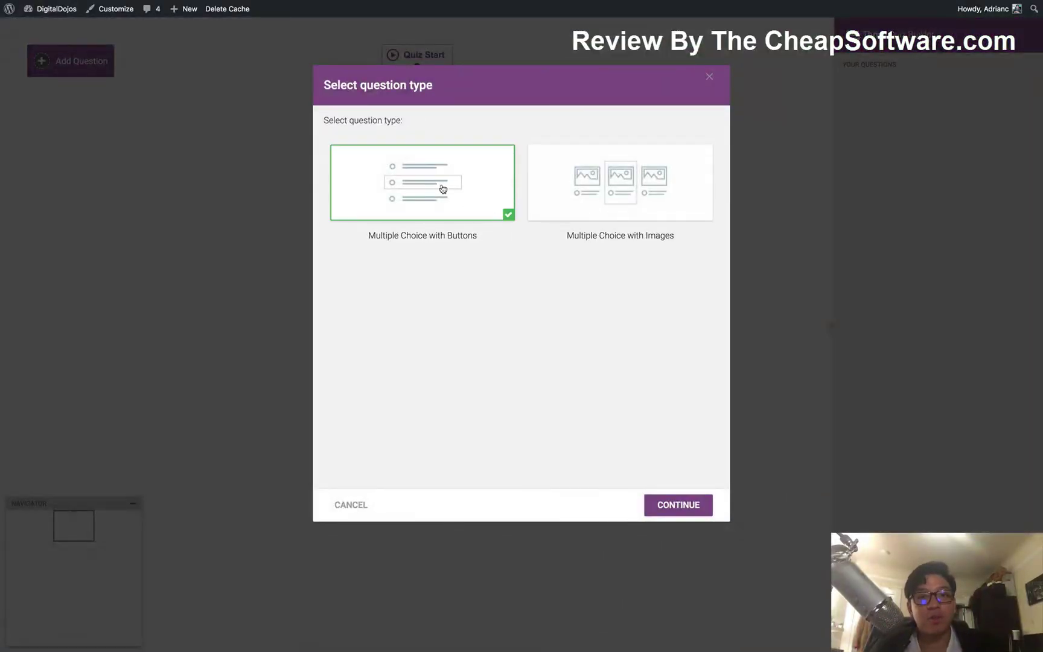
left_click(679, 503)
type("4")
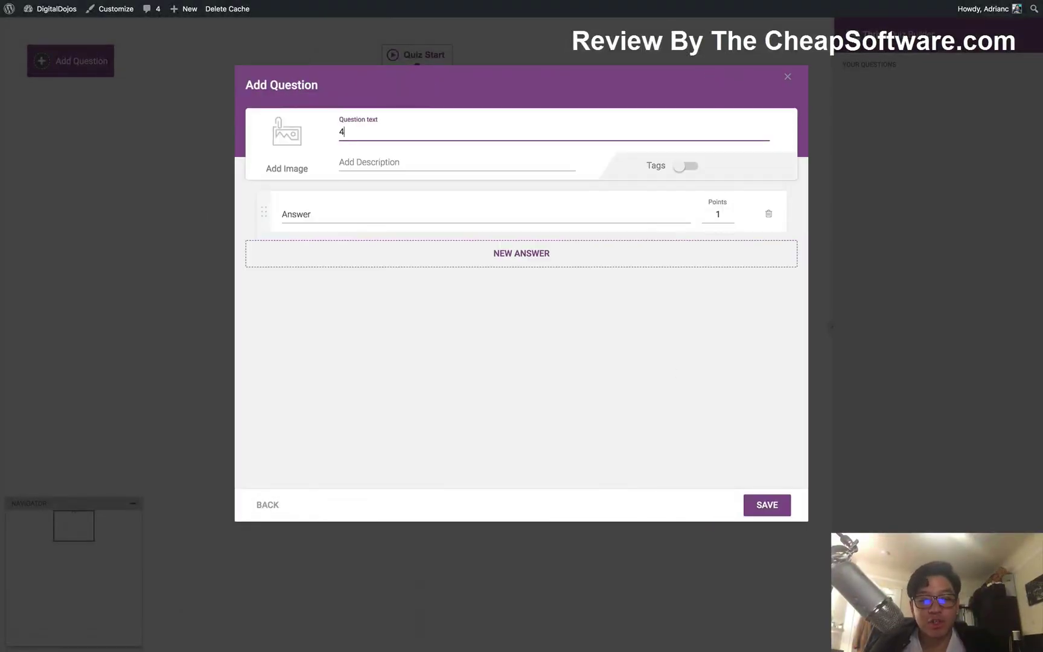
type(" + 4")
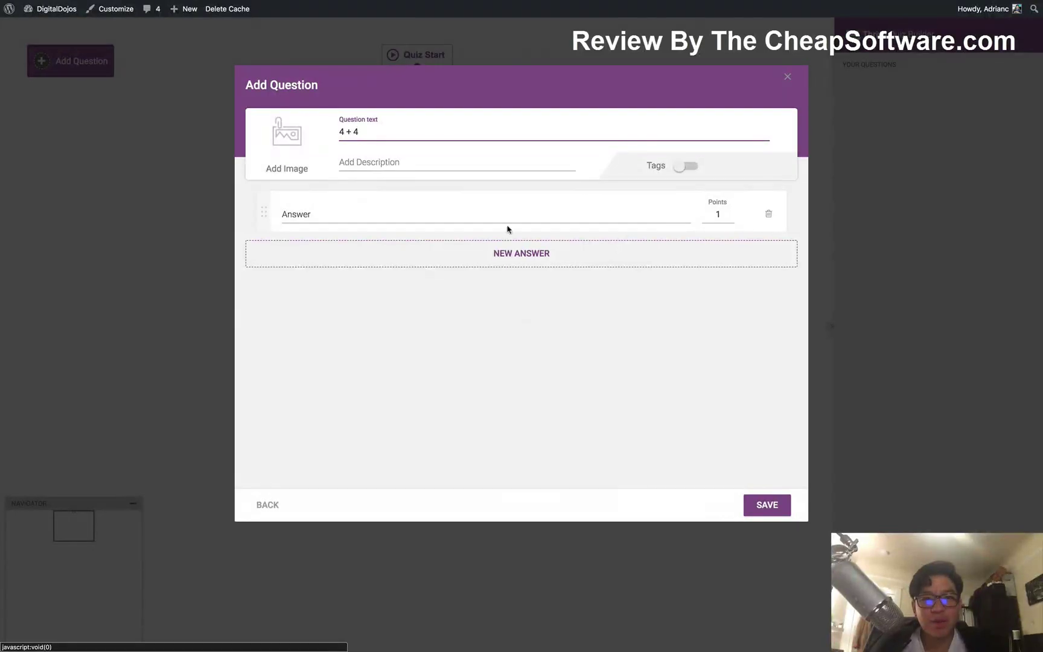
left_click(490, 215)
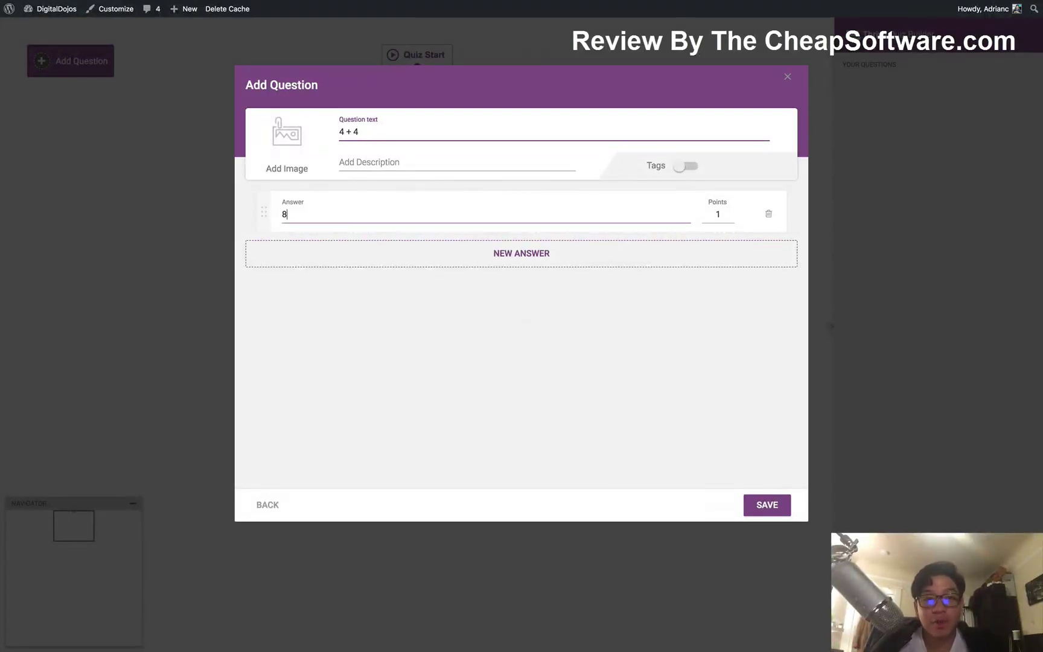
left_click(581, 251)
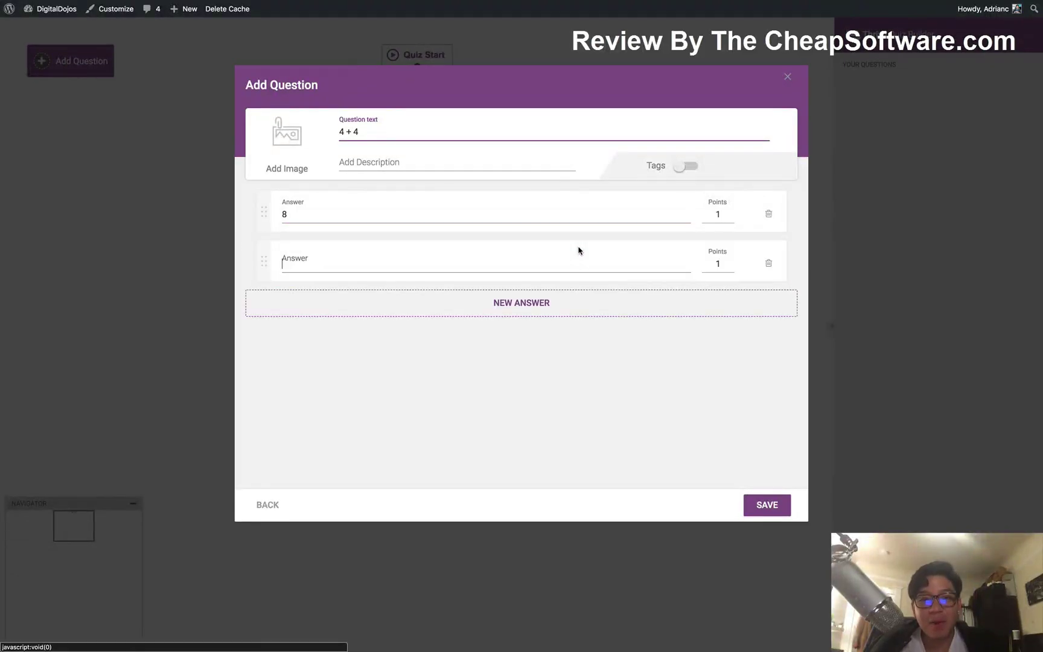
type("3")
left_click(508, 311)
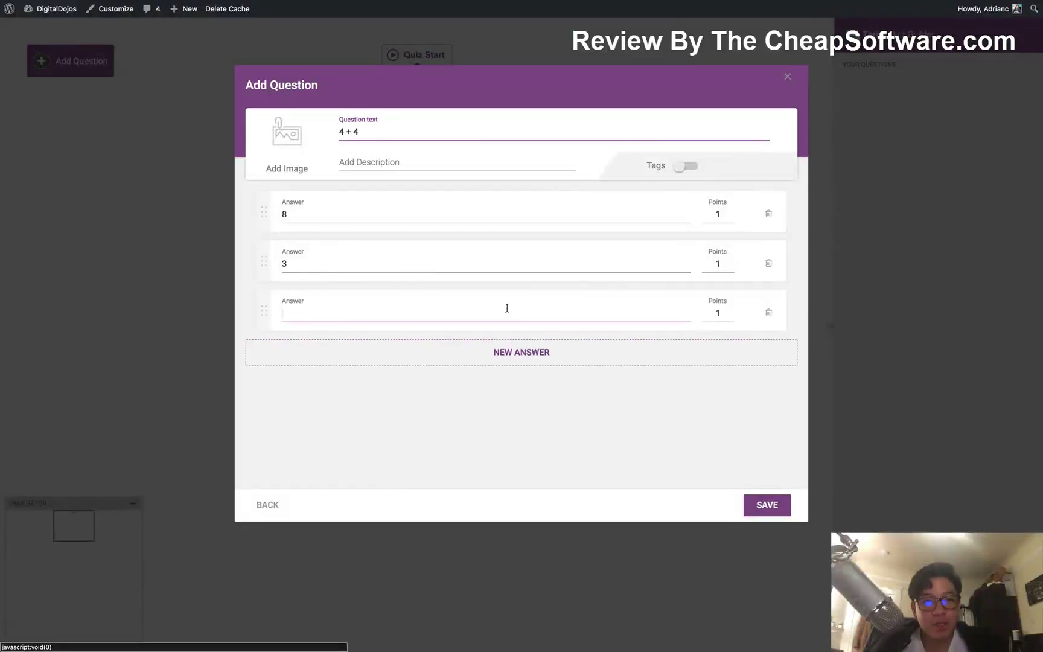
type("6")
left_click(517, 354)
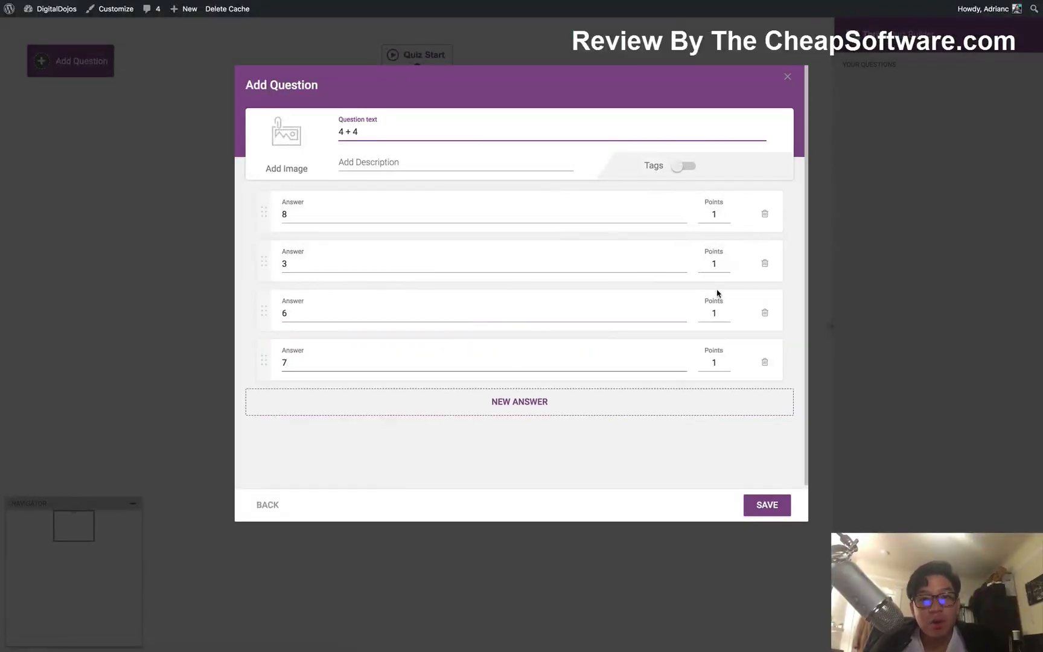
- Set answers 6, 3 and 7 to 0 points, move 6 above 3, save, and reposition the node
left_click(723, 315)
key("BackSpace")
type("0")
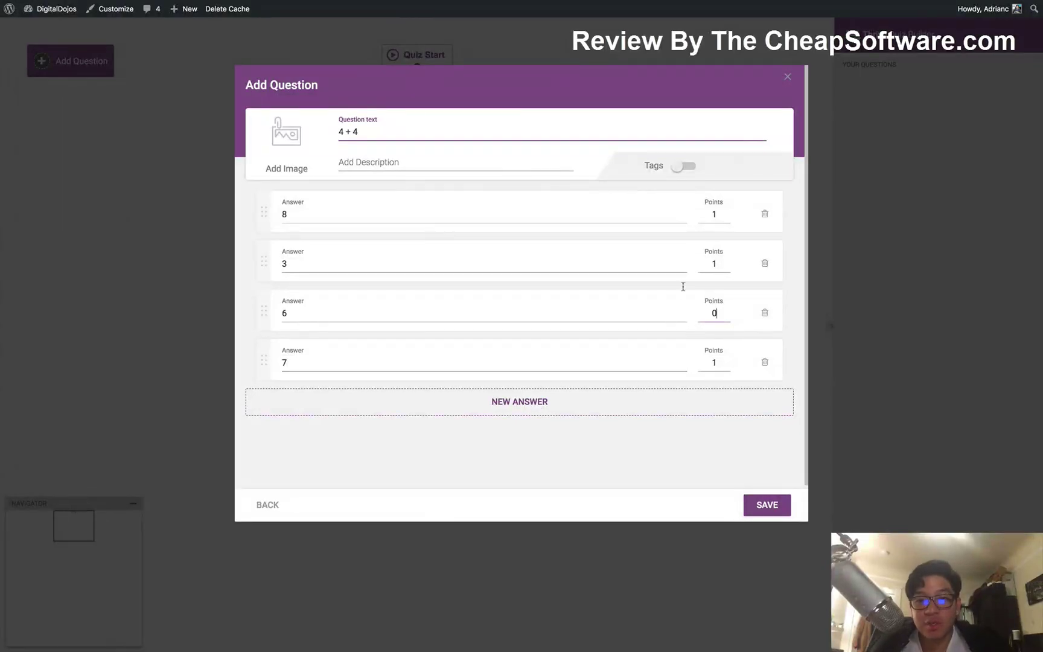
double_click(717, 260)
type("0")
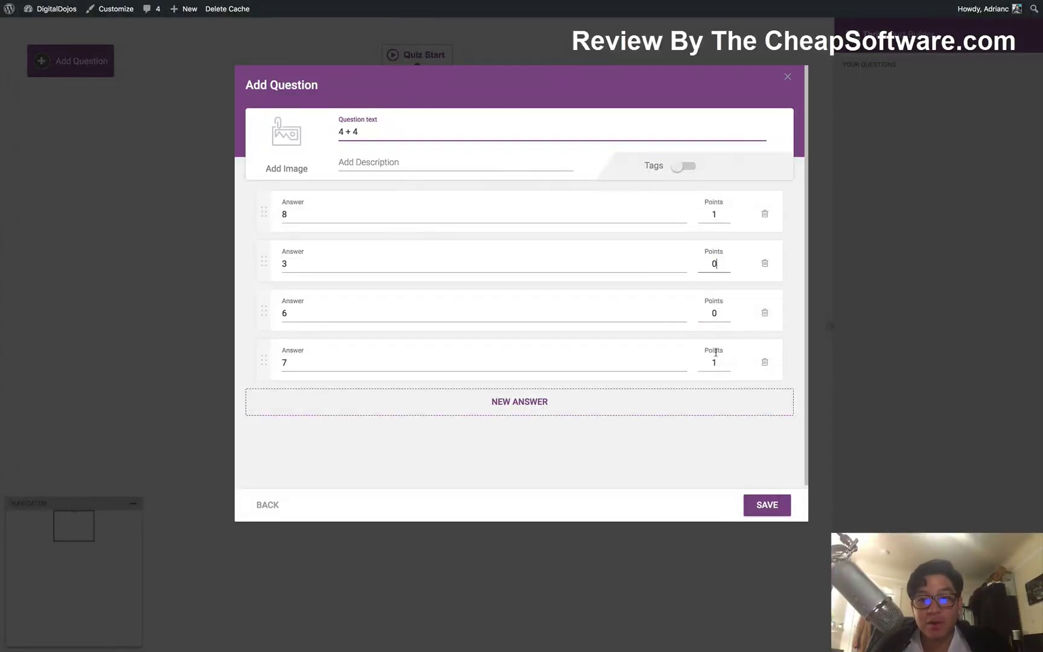
left_click(716, 362)
key("BackSpace")
type("0")
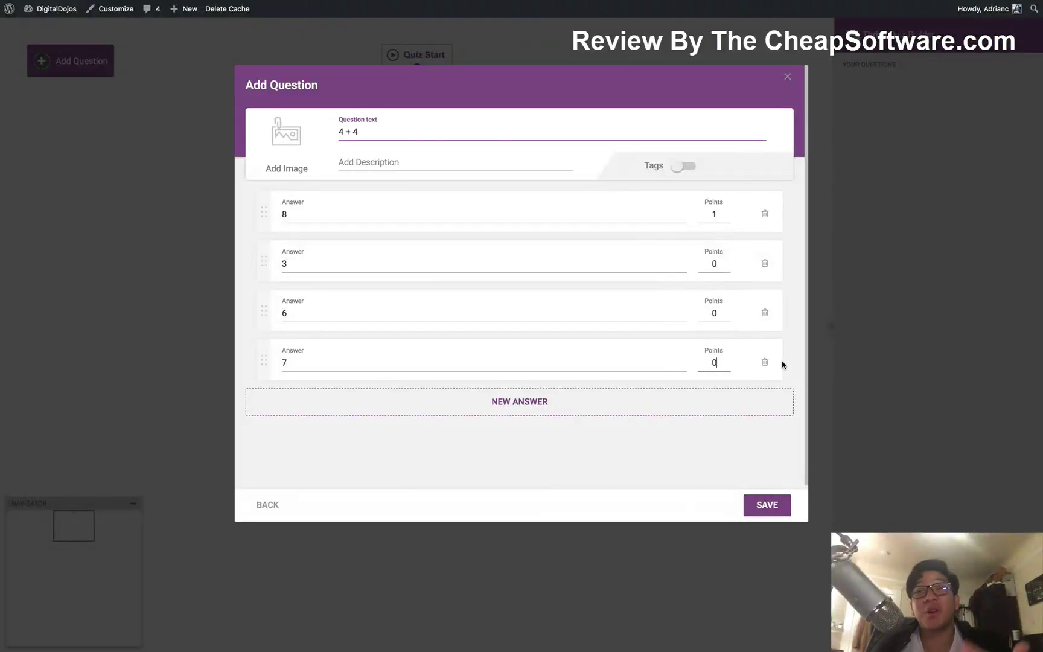
left_click_drag(259, 315, 256, 252)
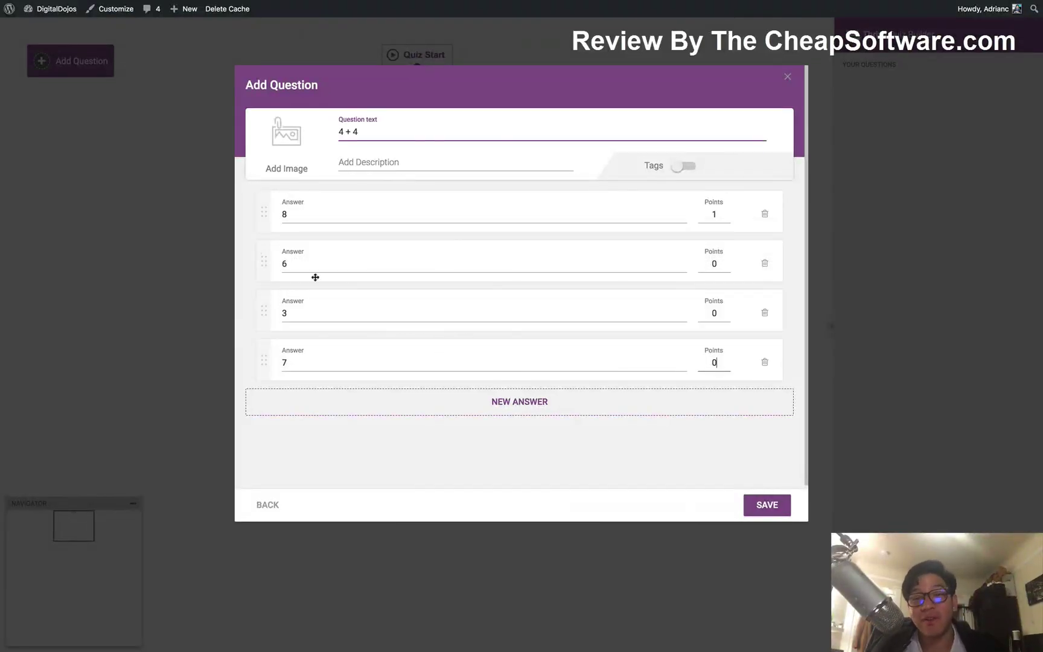
left_click(757, 509)
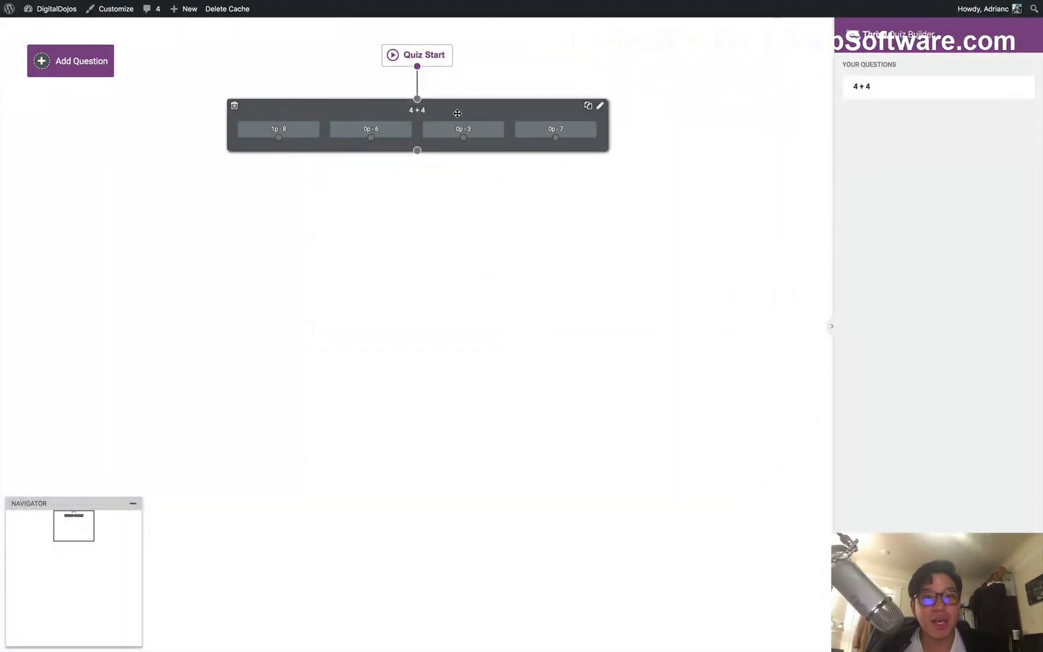
left_click_drag(458, 117, 429, 179)
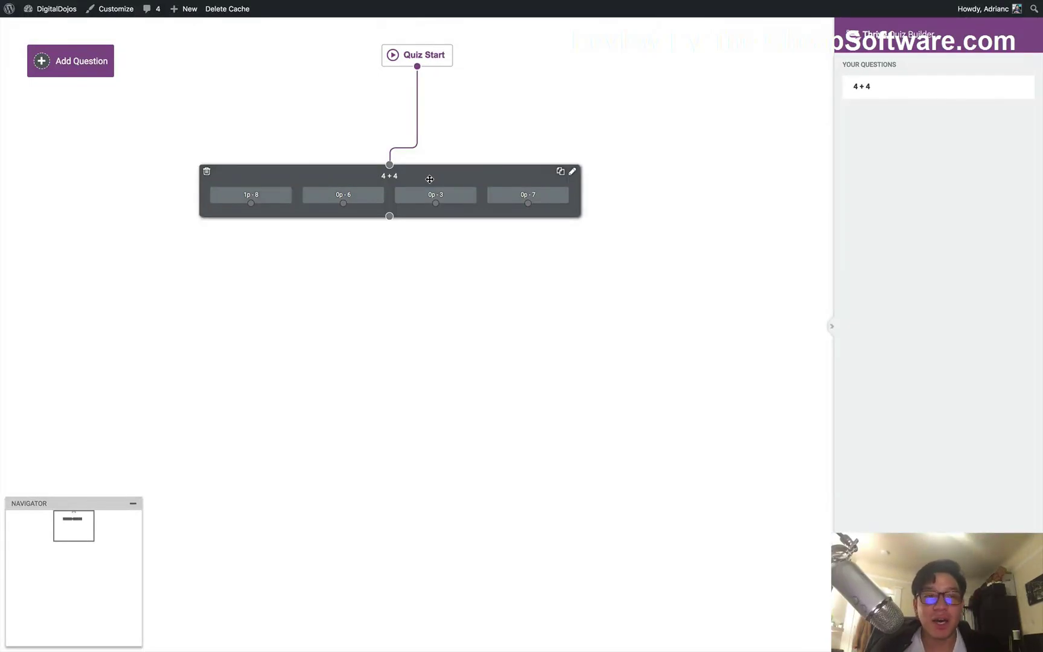
- Add a multiple-choice buttons question '1 + 1' with first answer 2
mouse_move(392, 158)
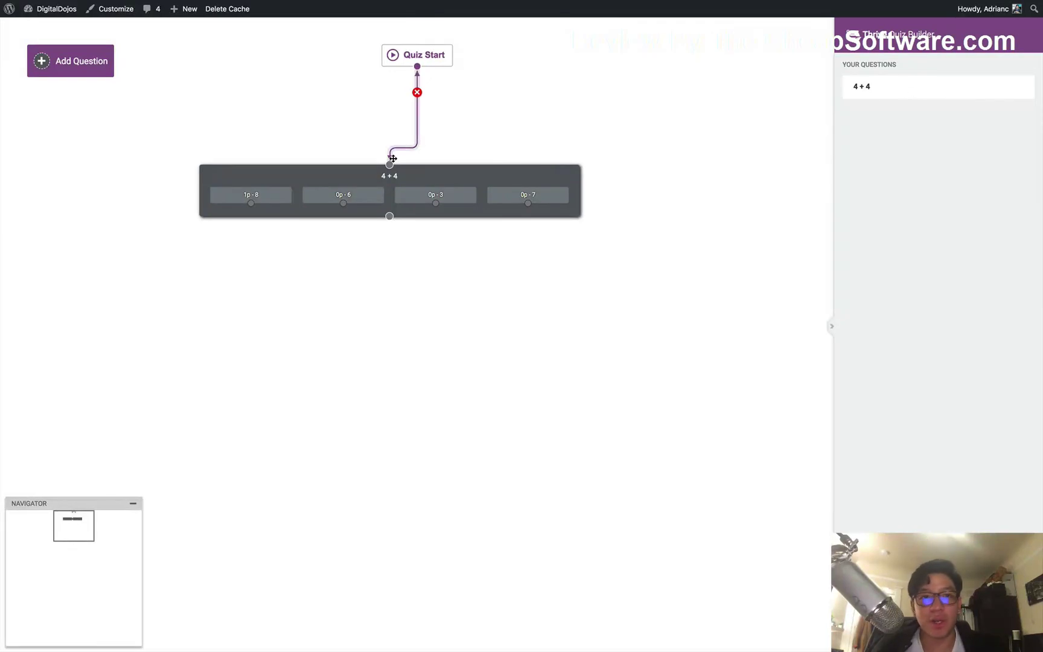
left_click(98, 69)
left_click(439, 169)
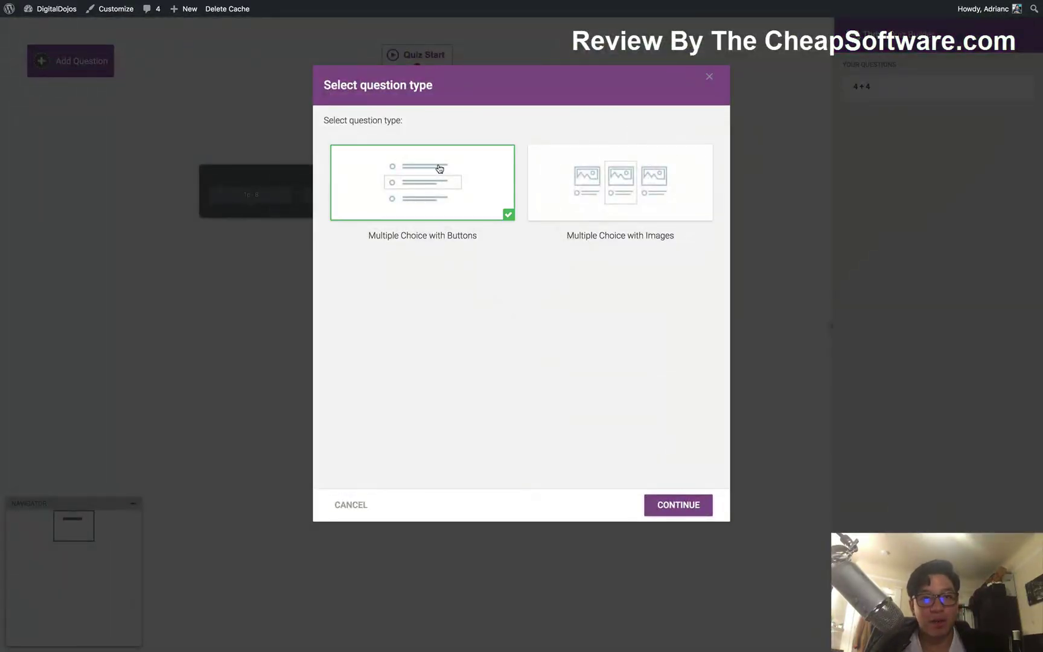
left_click(679, 504)
type("1")
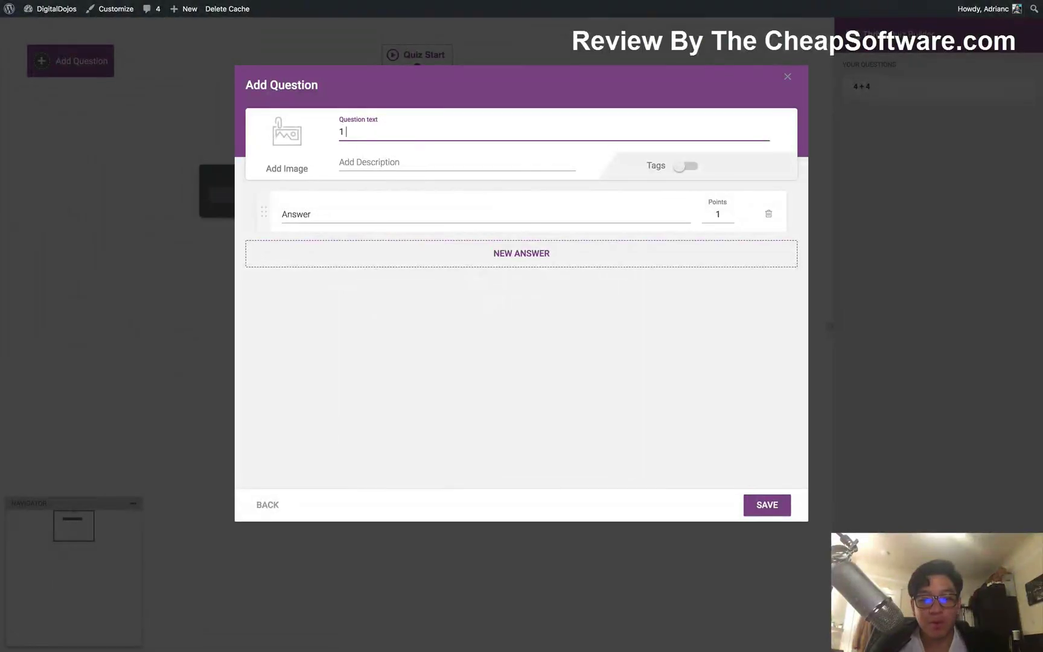
type(" + 1")
left_click(470, 211)
type("2")
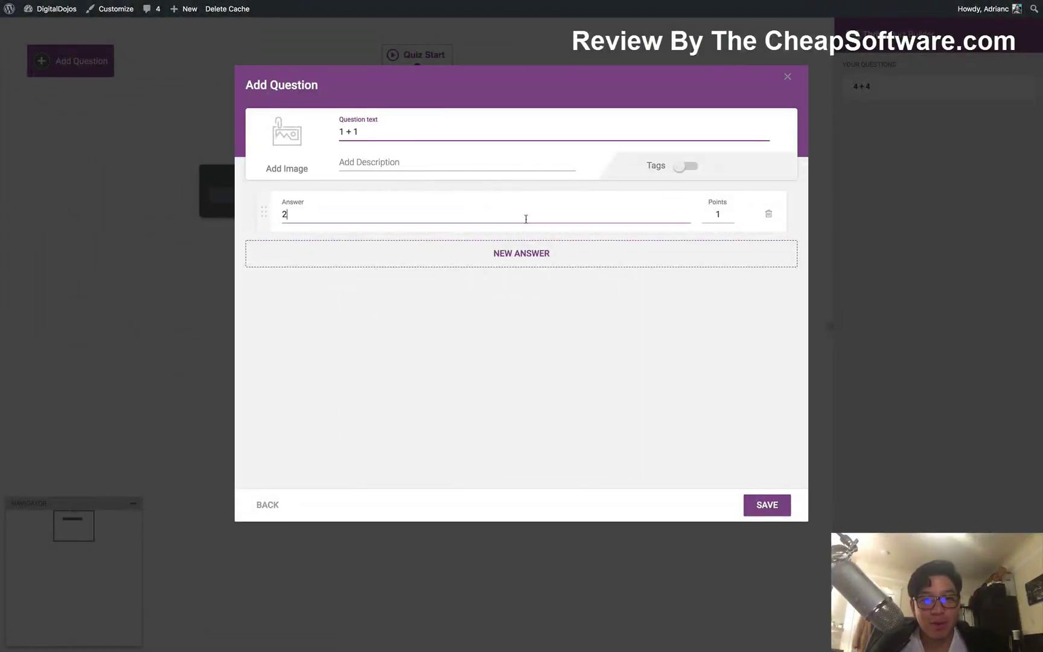
- Add answers 4 and 5 worth 0 points each and save the question
left_click(590, 255)
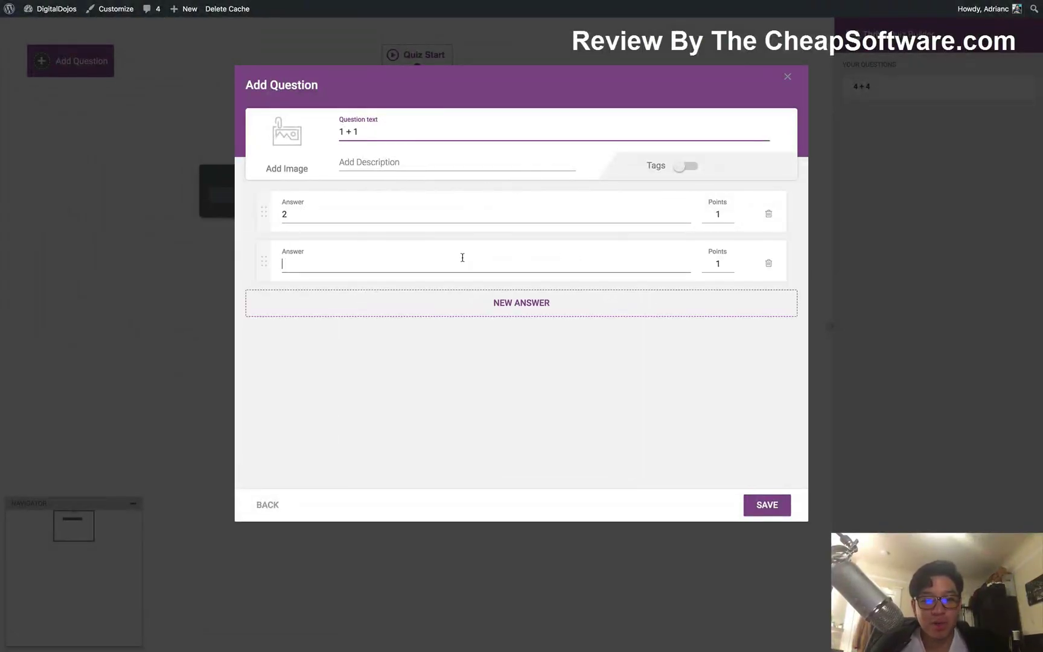
type("4")
double_click(719, 261)
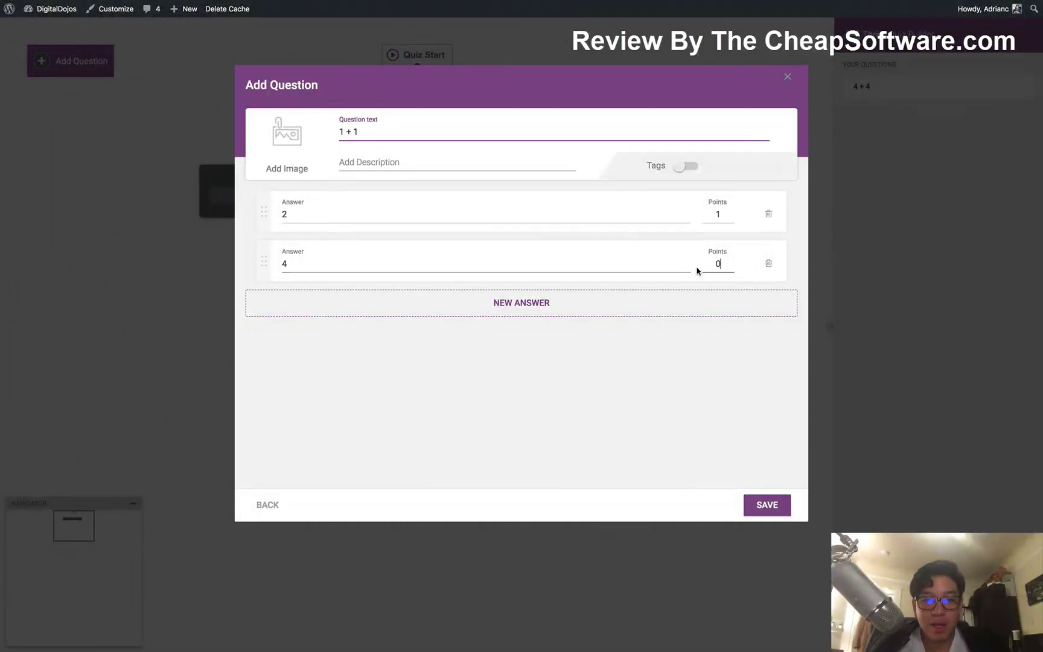
left_click(622, 313)
type("5")
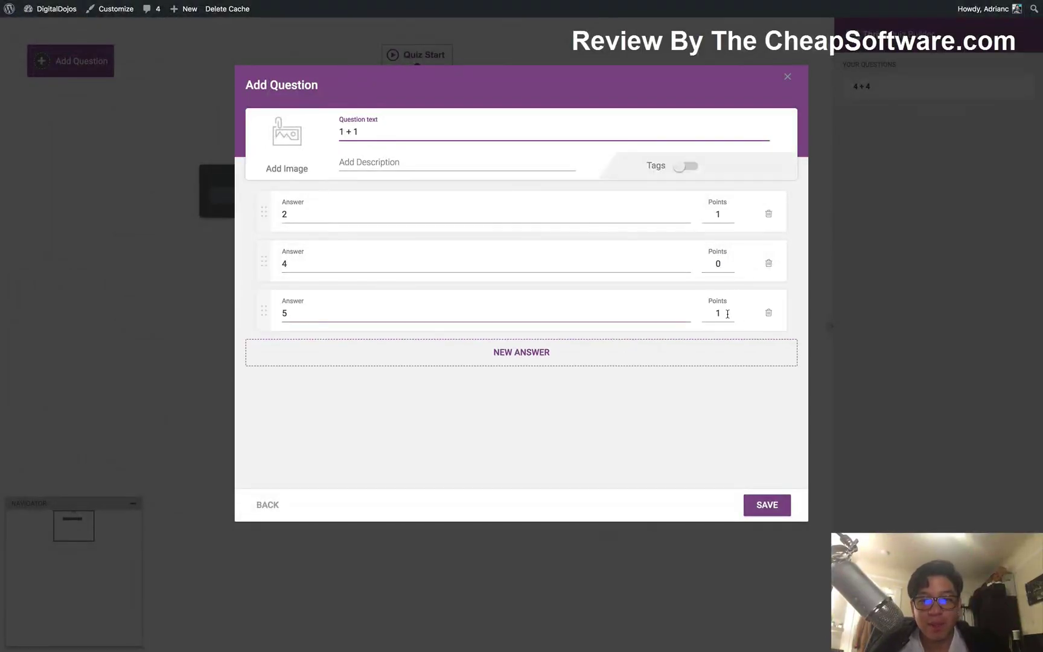
double_click(727, 314)
type("0")
left_click(766, 510)
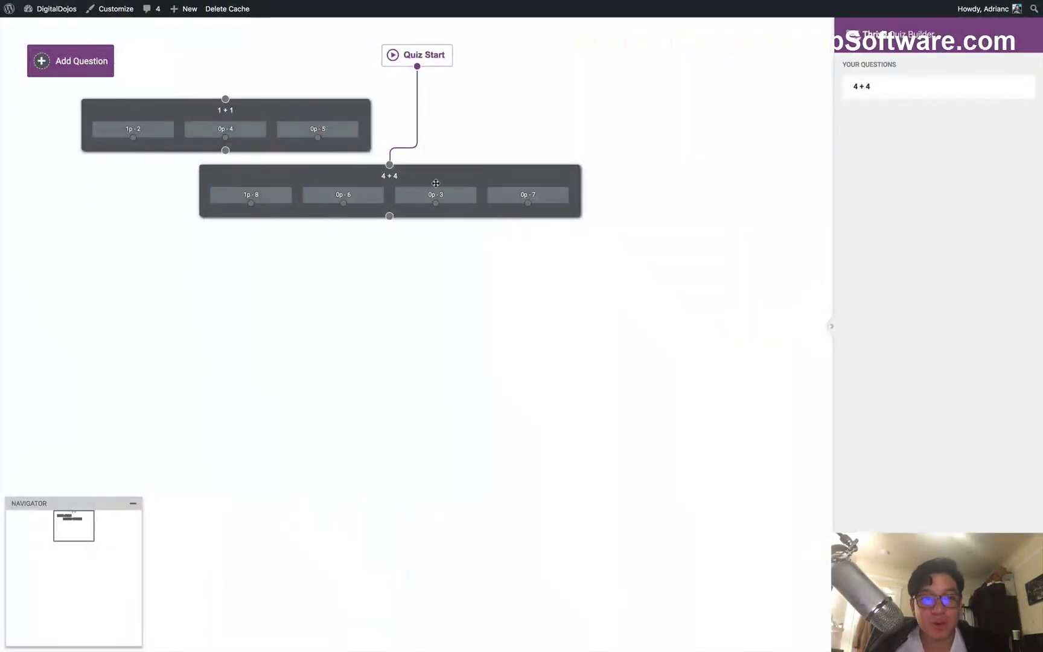
- Position the 1 + 1 node below 4 + 4 and connect it to follow 4 + 4
left_click_drag(324, 113, 645, 290)
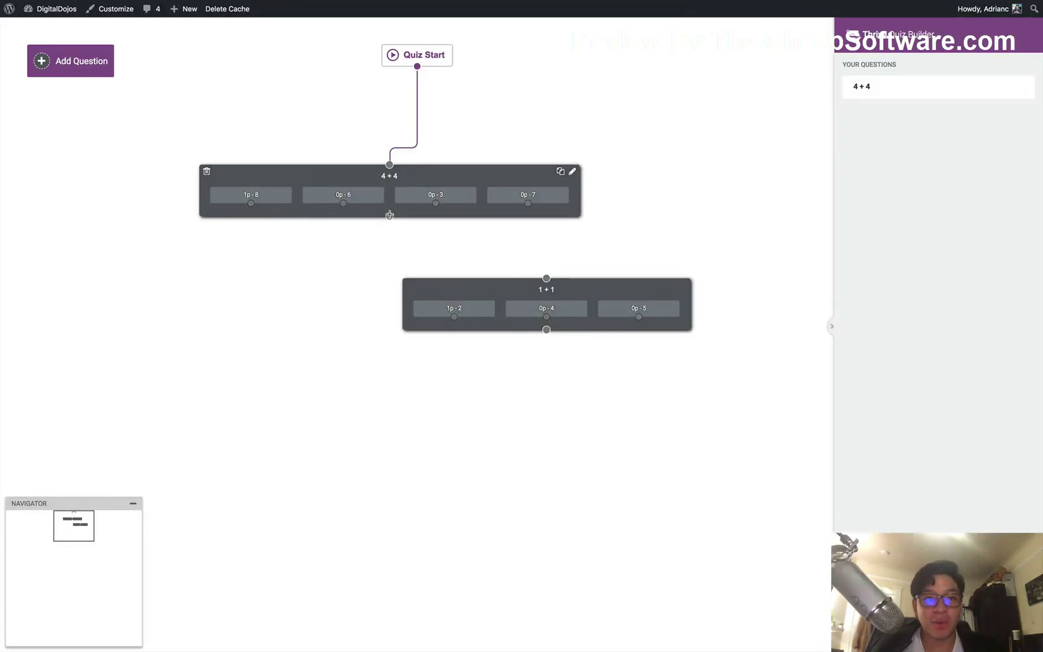
left_click_drag(389, 215, 546, 278)
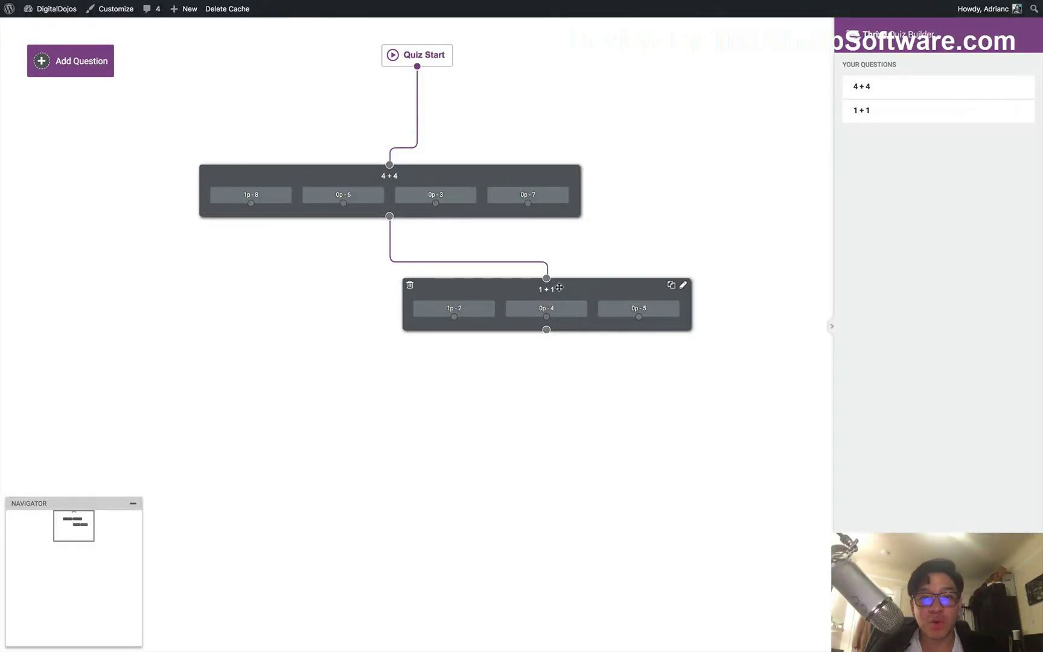
left_click_drag(562, 288, 301, 311)
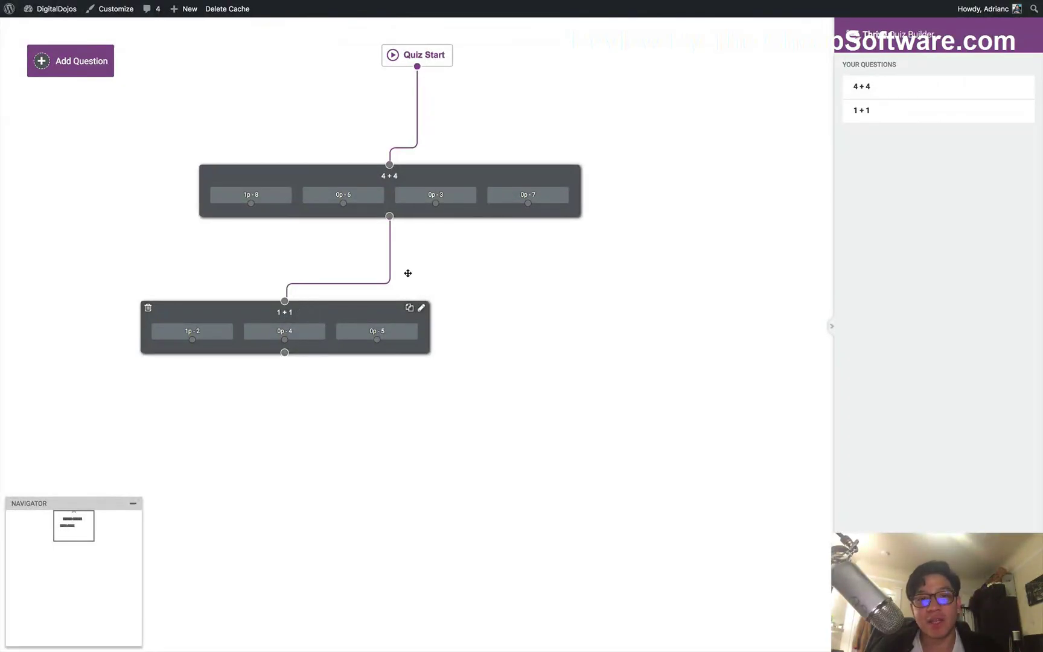
left_click_drag(373, 303, 293, 299)
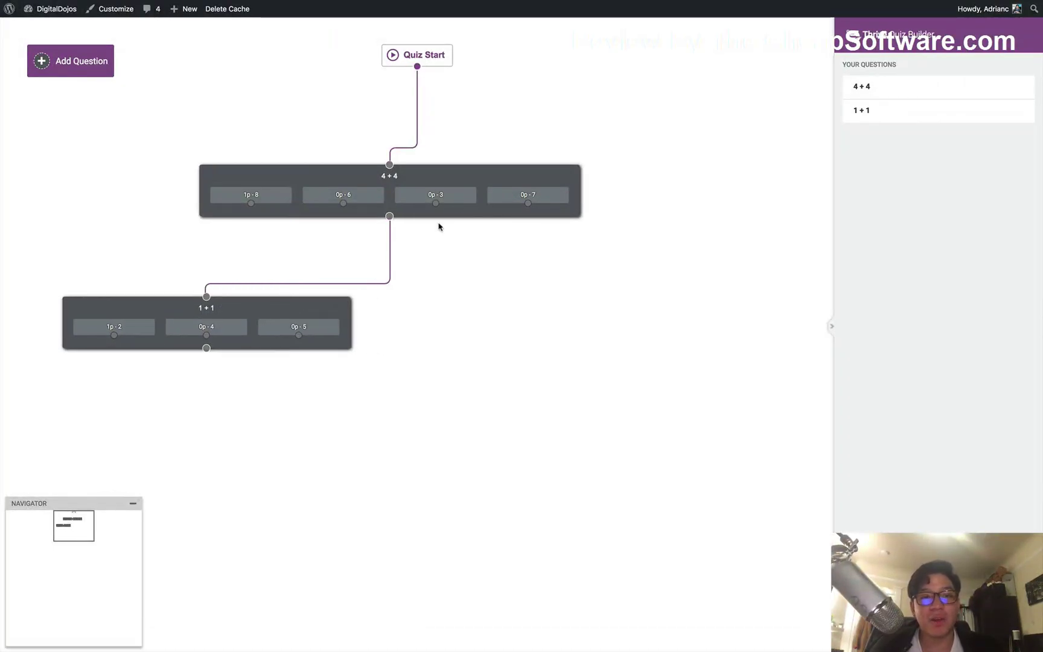
left_click_drag(435, 203, 553, 329)
left_click_drag(528, 204, 615, 357)
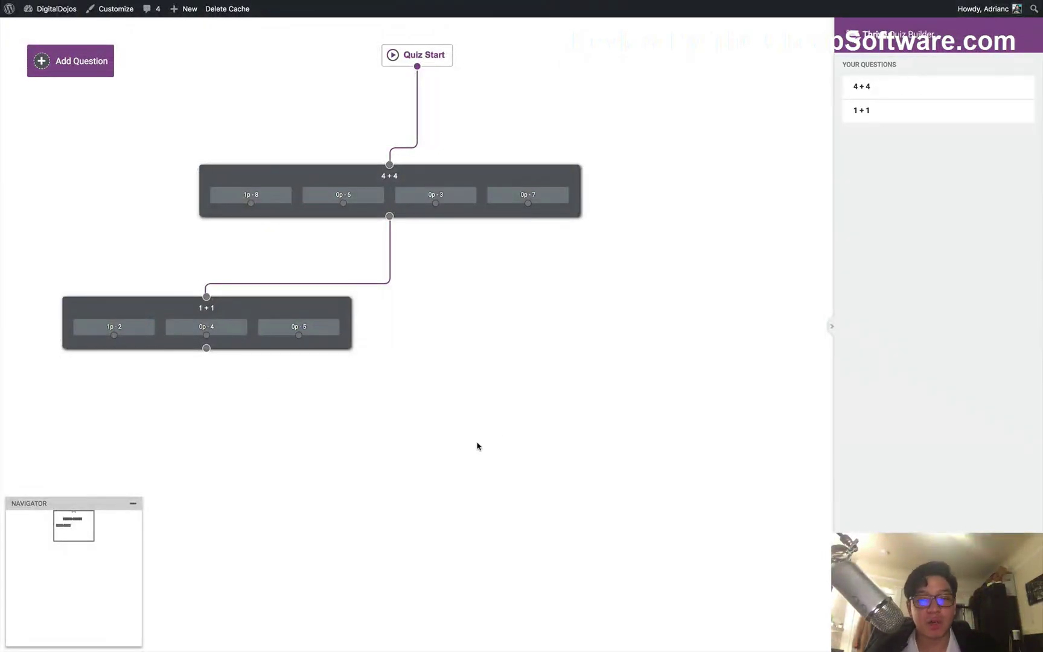
- From the quiz dashboard, open the Results Page design and apply the Results Neutral template
left_click(869, 628)
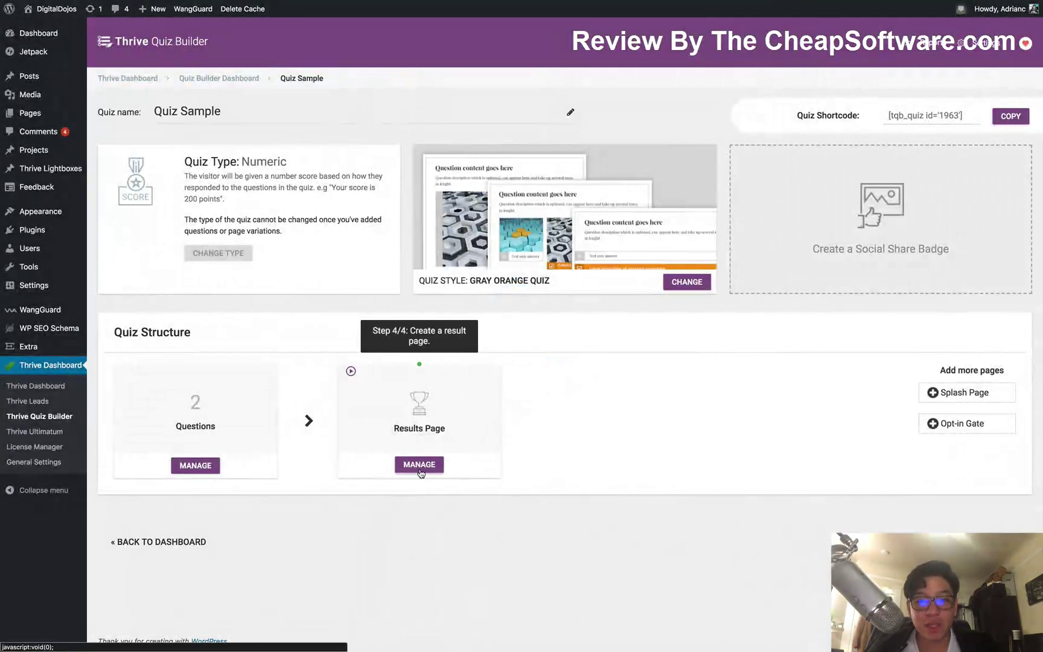
left_click(420, 468)
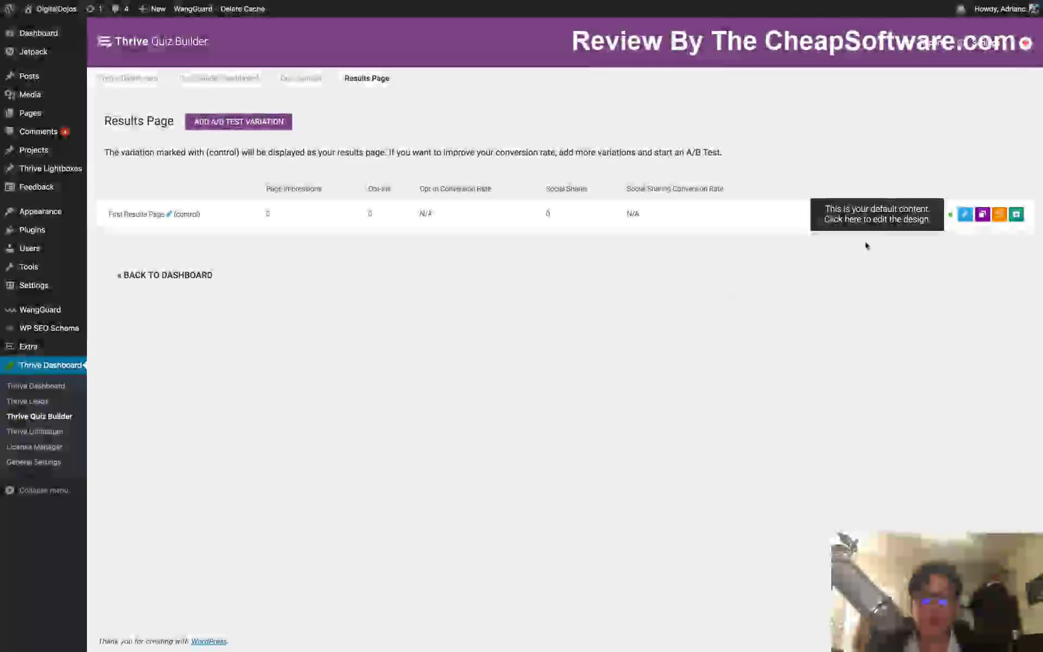
left_click(964, 214)
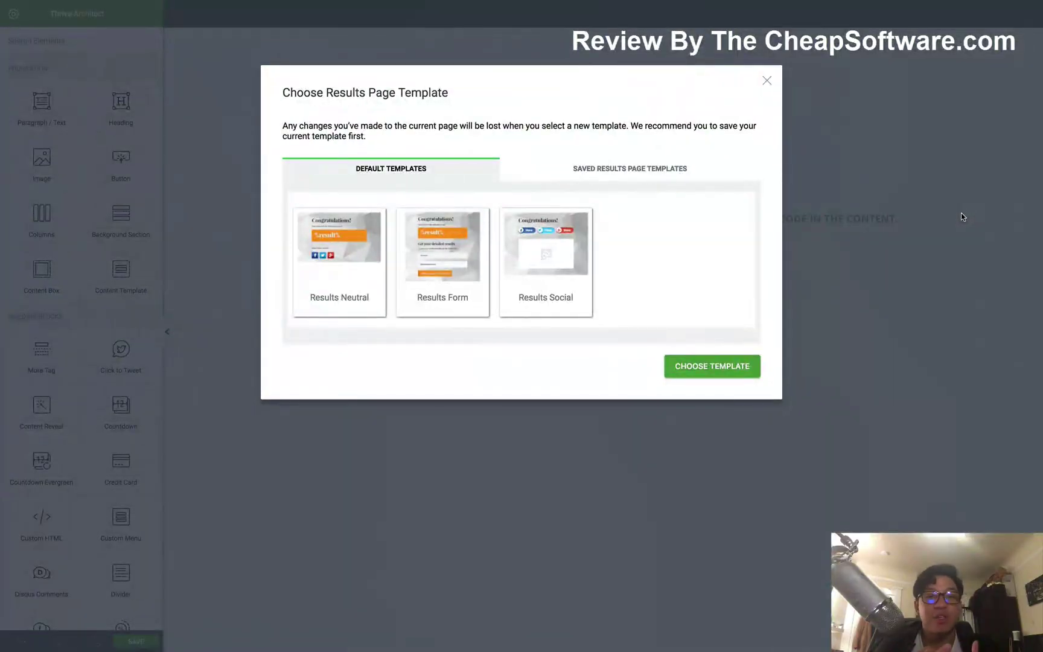
left_click(367, 231)
left_click(676, 375)
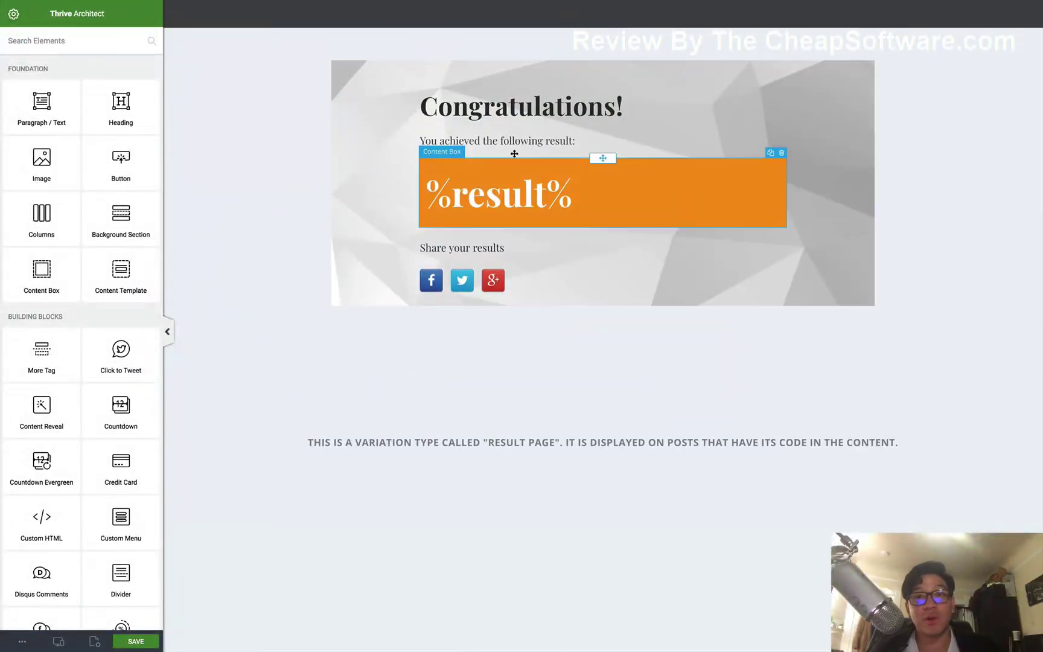
- Change the result heading from 'Congratulations' to 'Awesome Job!'
left_click(508, 118)
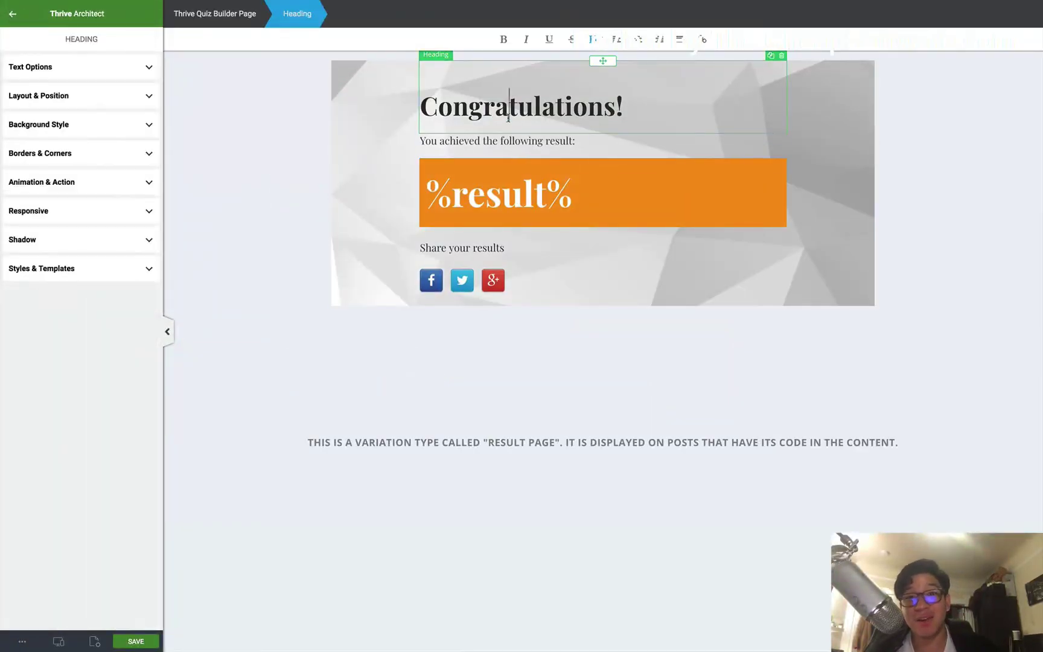
left_click(501, 140)
double_click(555, 108)
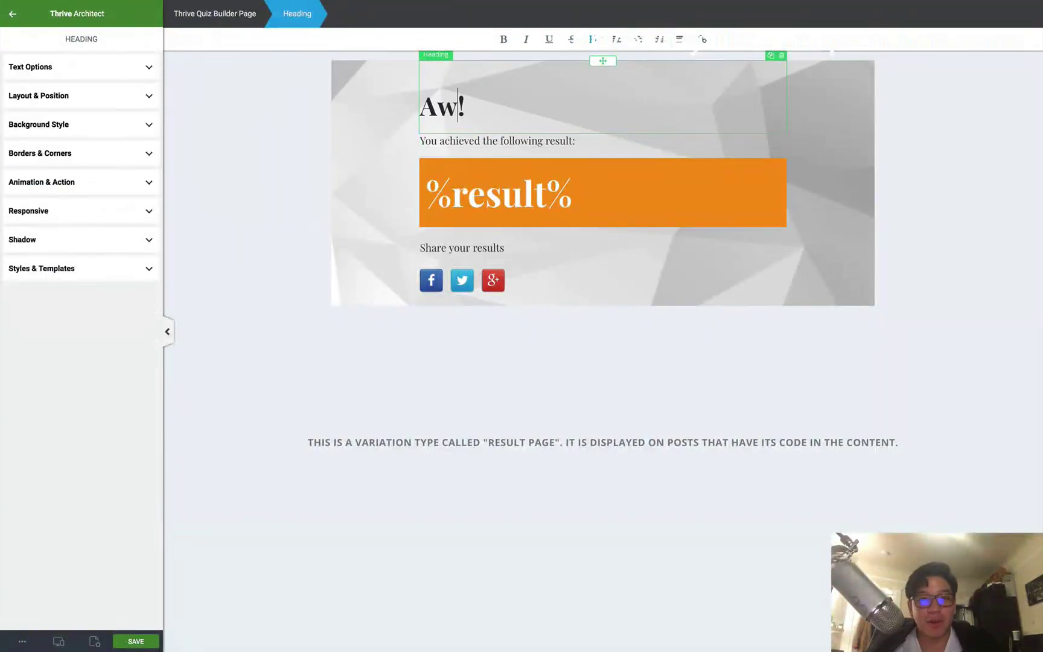
type("esome Job")
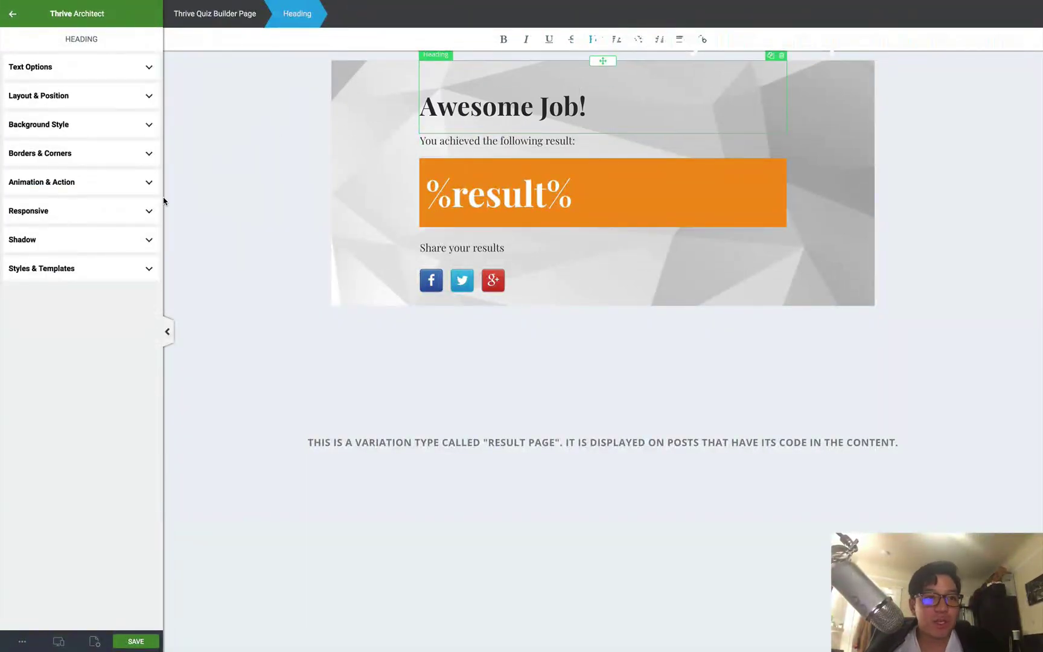
left_click(123, 157)
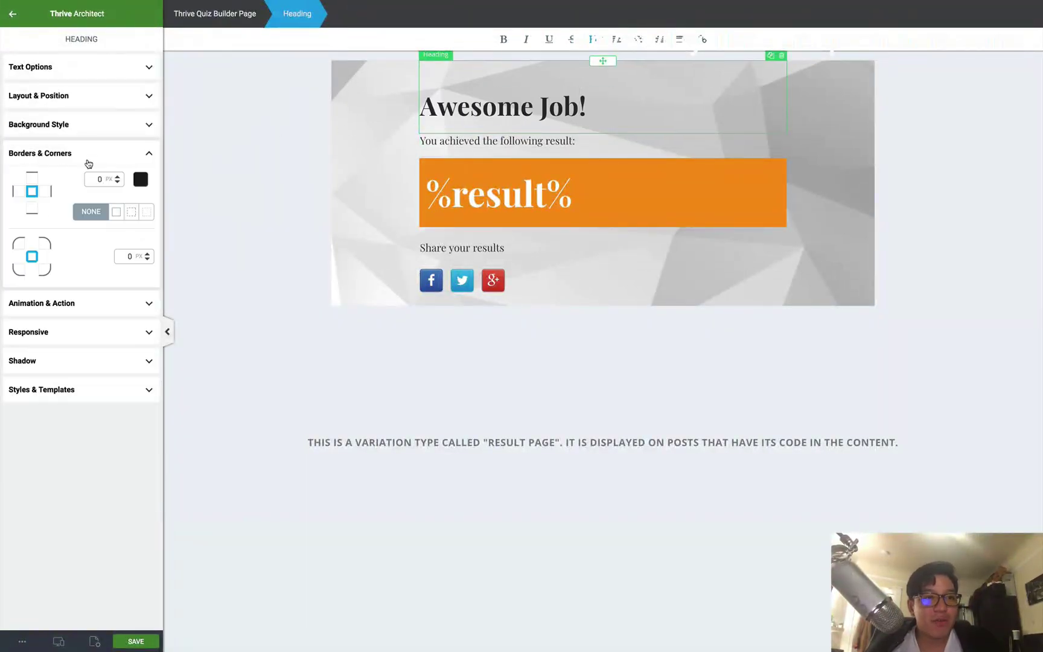
left_click(11, 18)
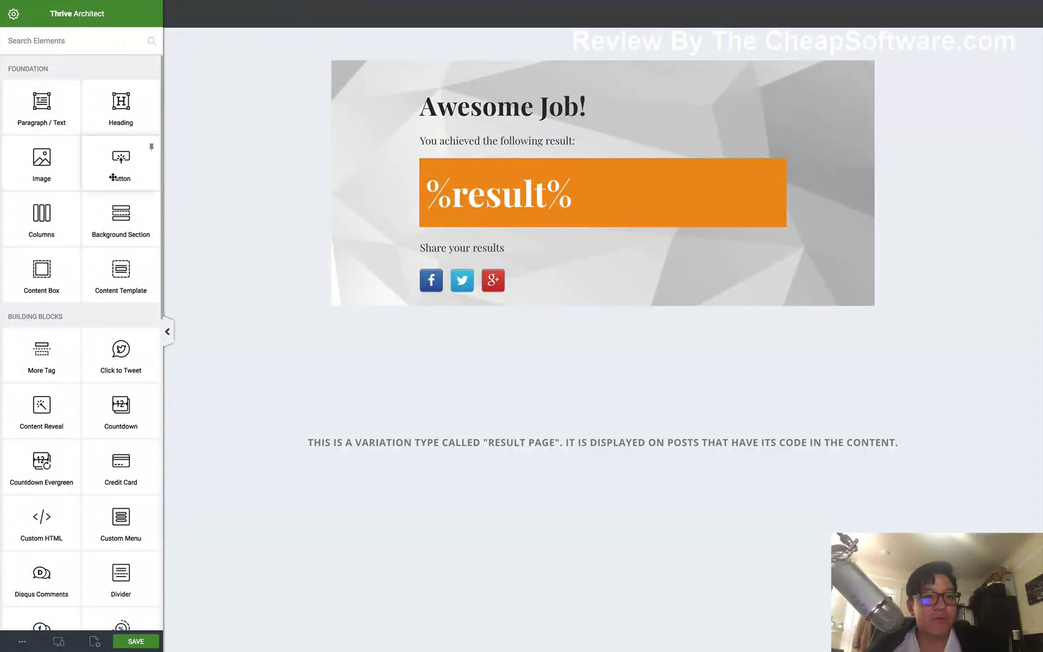
scroll(121, 368, "down", 6)
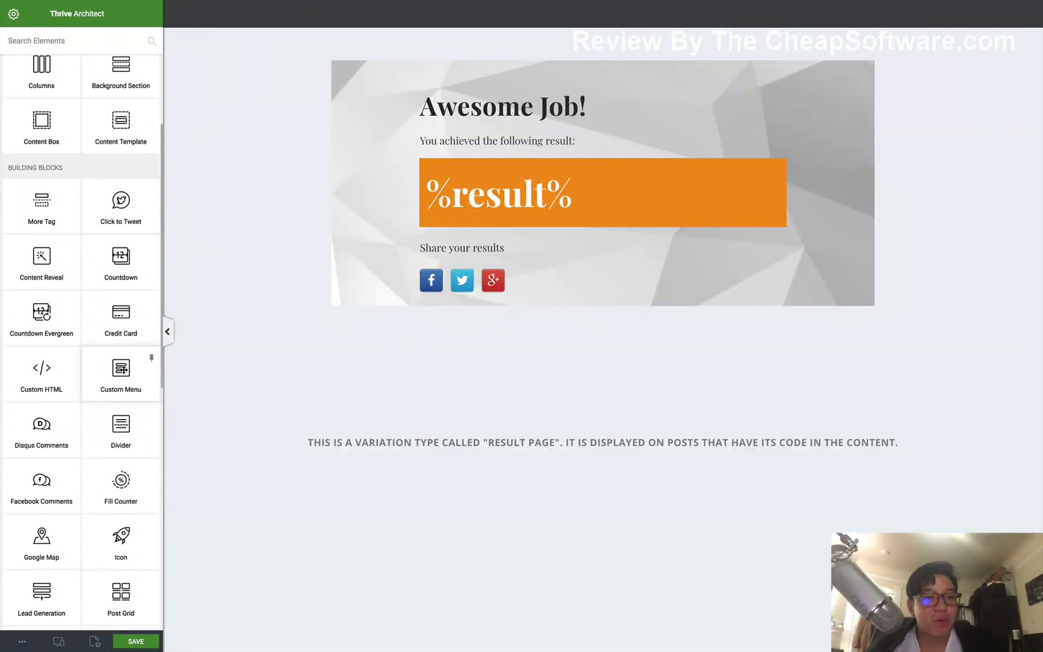
- Save the result page design in Thrive Architect and return to the Results Page tab
left_click(585, 70)
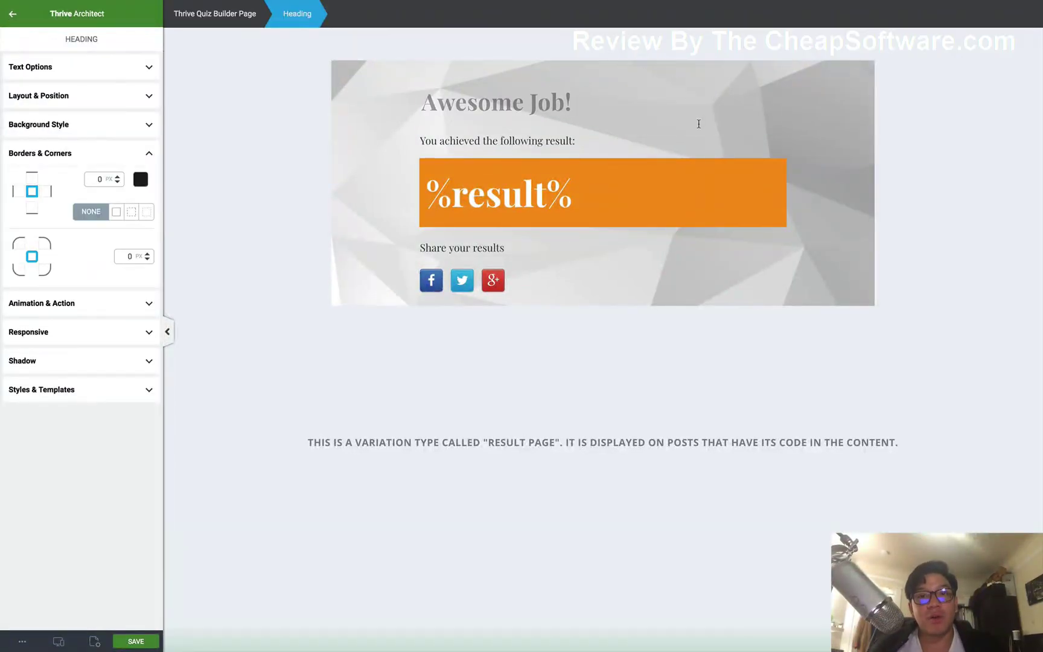
left_click(573, 248)
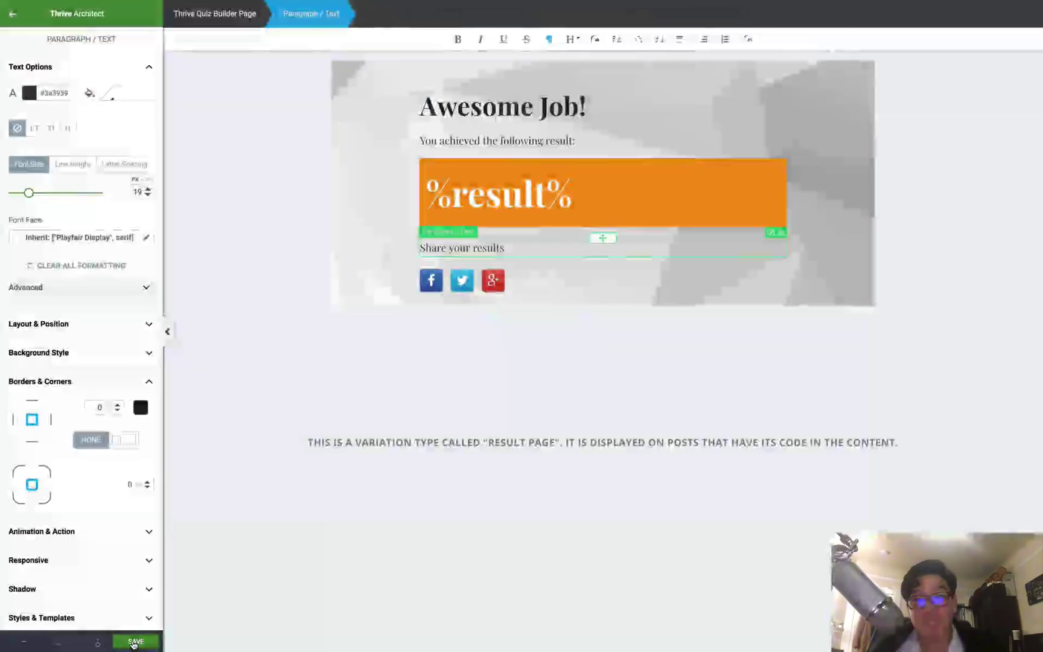
left_click(134, 642)
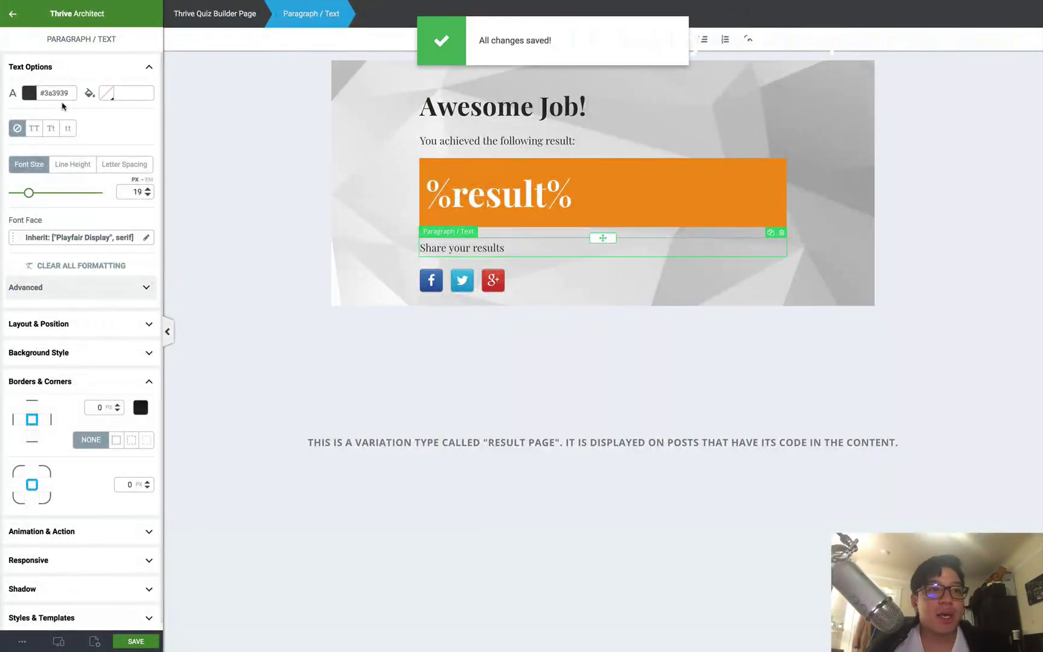
mouse_move(791, 7)
left_click(714, 25)
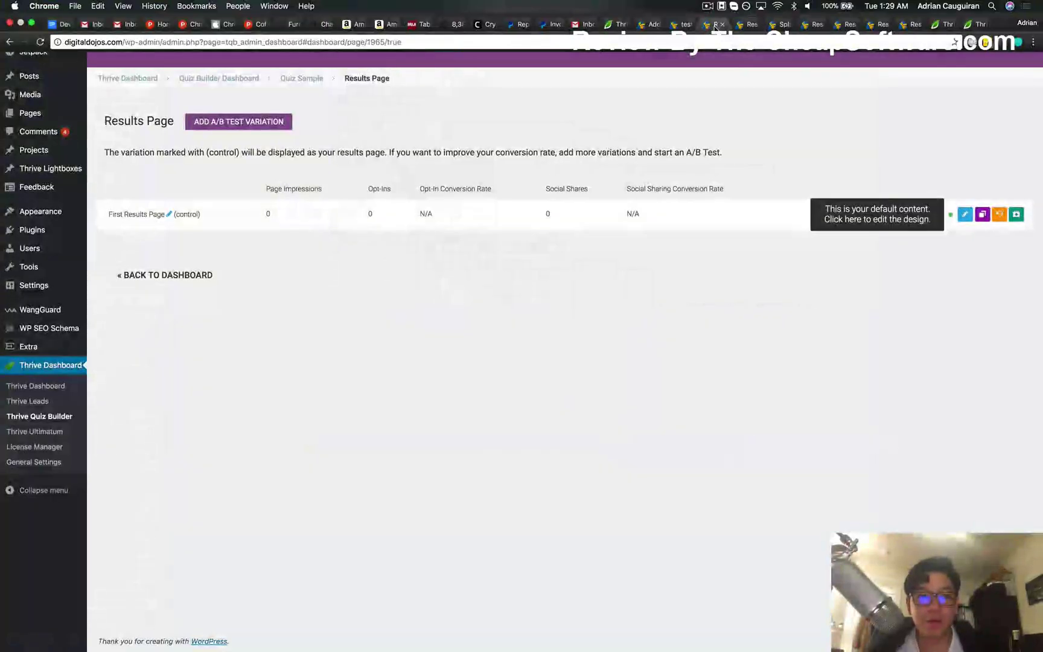
- Copy the Quiz Sample shortcode [tqb_quiz id='1963'] from the quiz overview
left_click(305, 79)
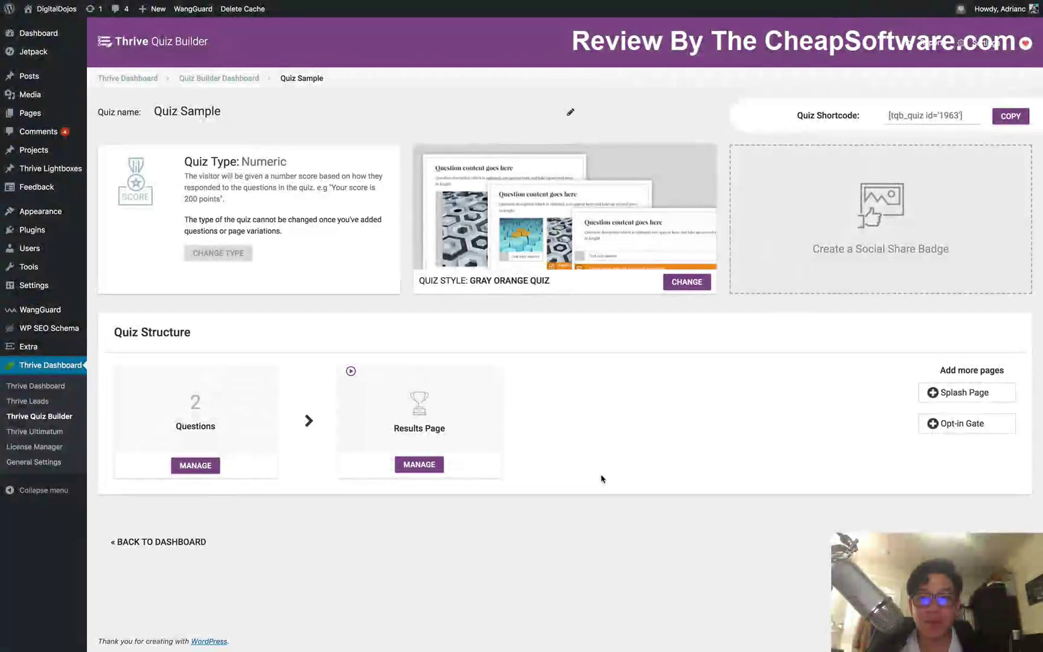
left_click(1010, 116)
key("super+c")
mouse_move(681, 3)
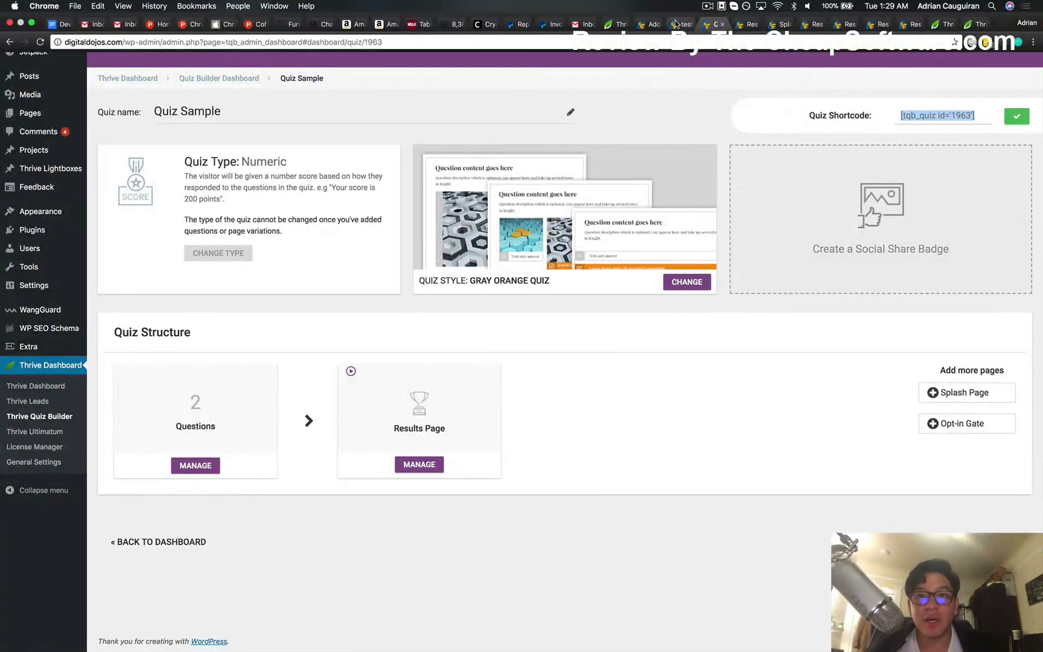
left_click(680, 24)
- Paste the shortcode at the top of the testasfa post and save it as a draft
left_click(652, 24)
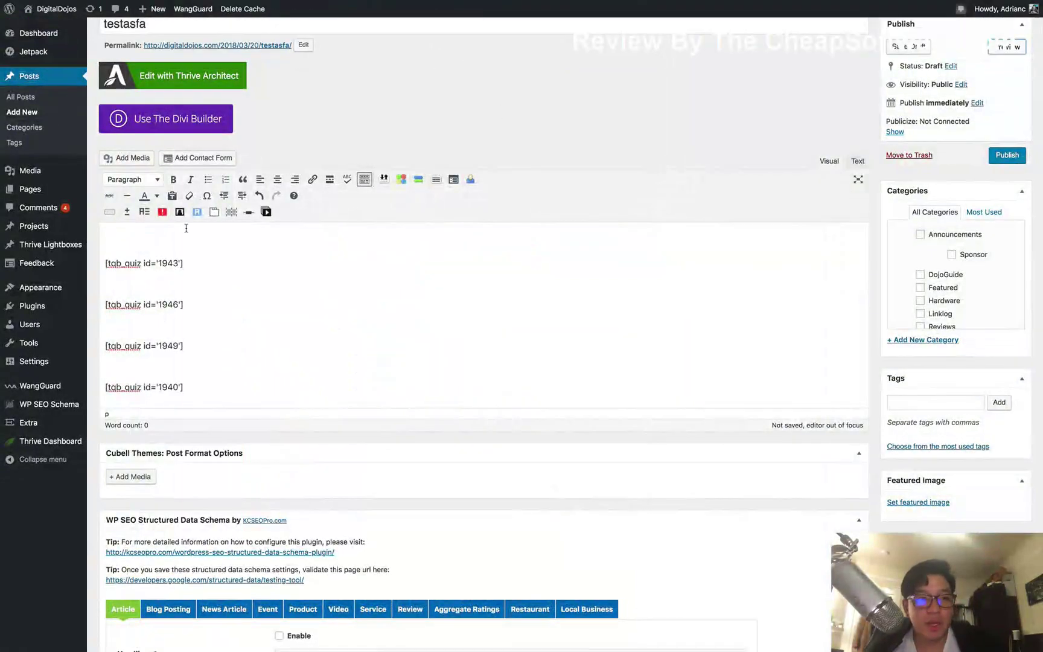
key("super+v")
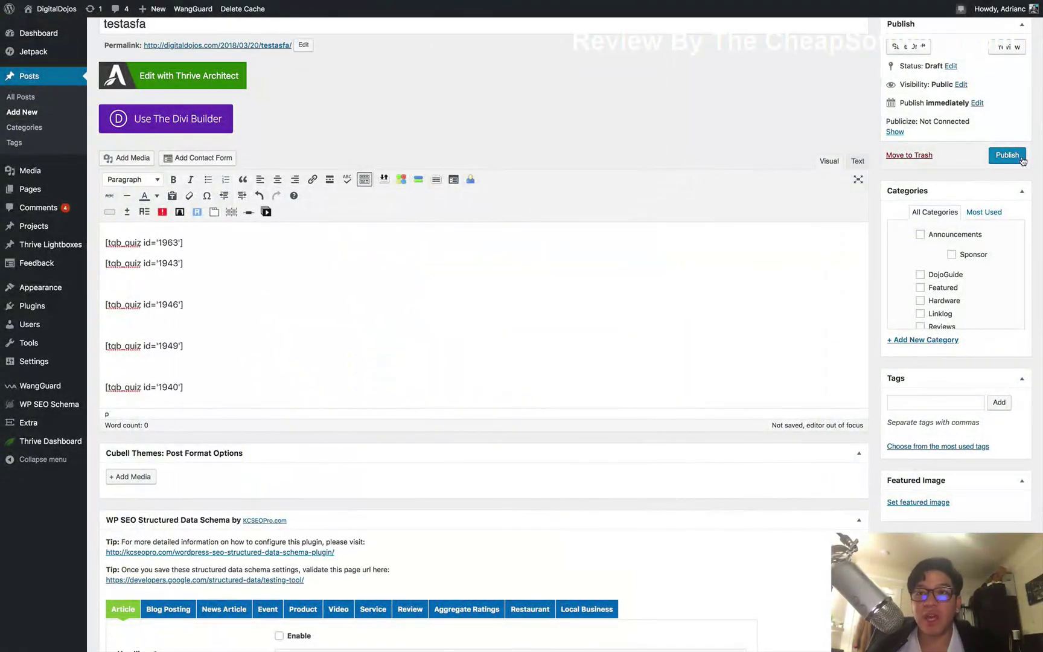
left_click(912, 50)
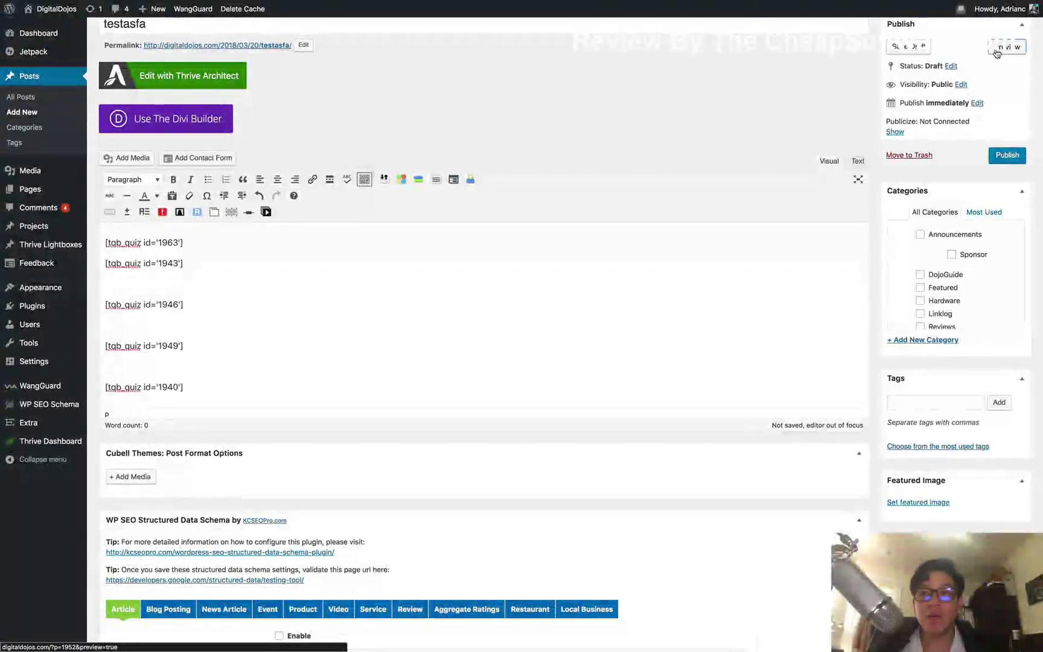
mouse_move(713, 3)
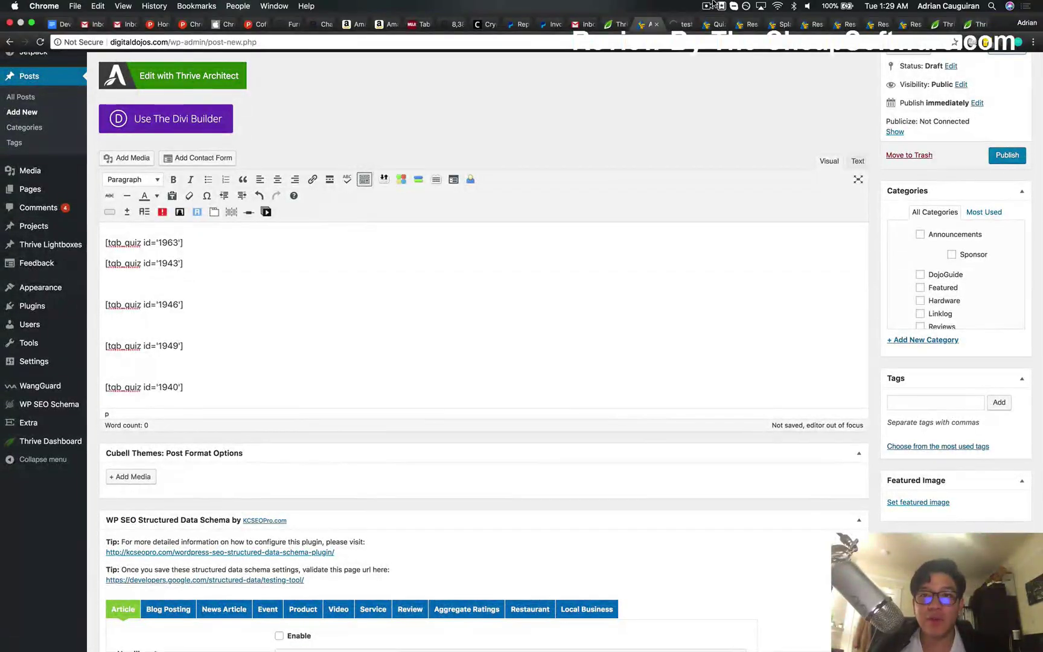
left_click(658, 25)
left_click(561, 210)
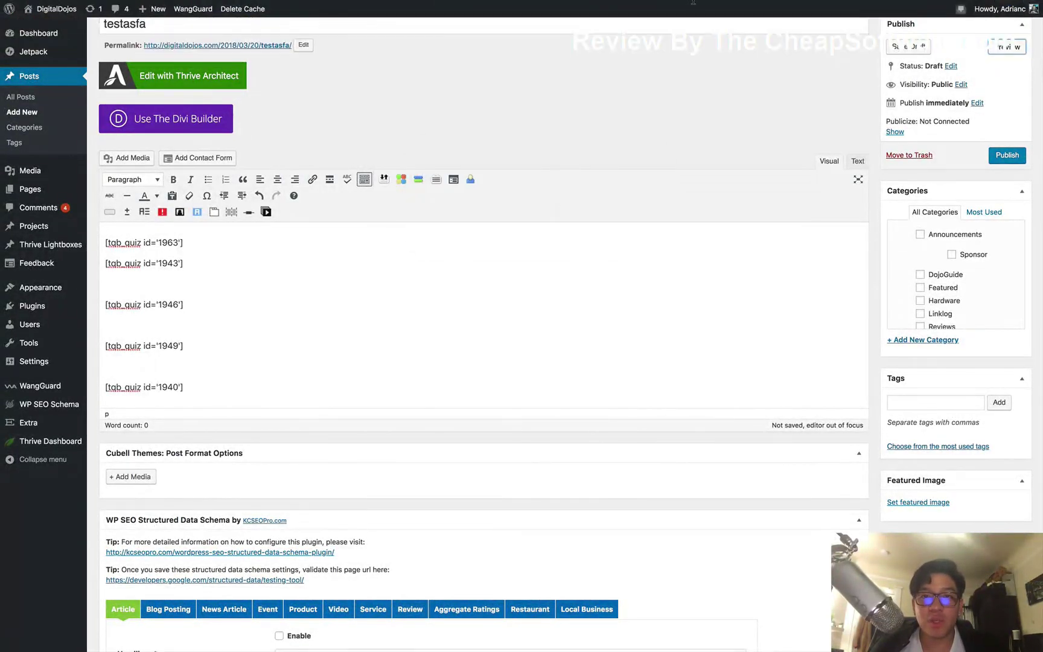
- Preview the testasfa post and answer the math questions with 8, 2 and 4
left_click(683, 25)
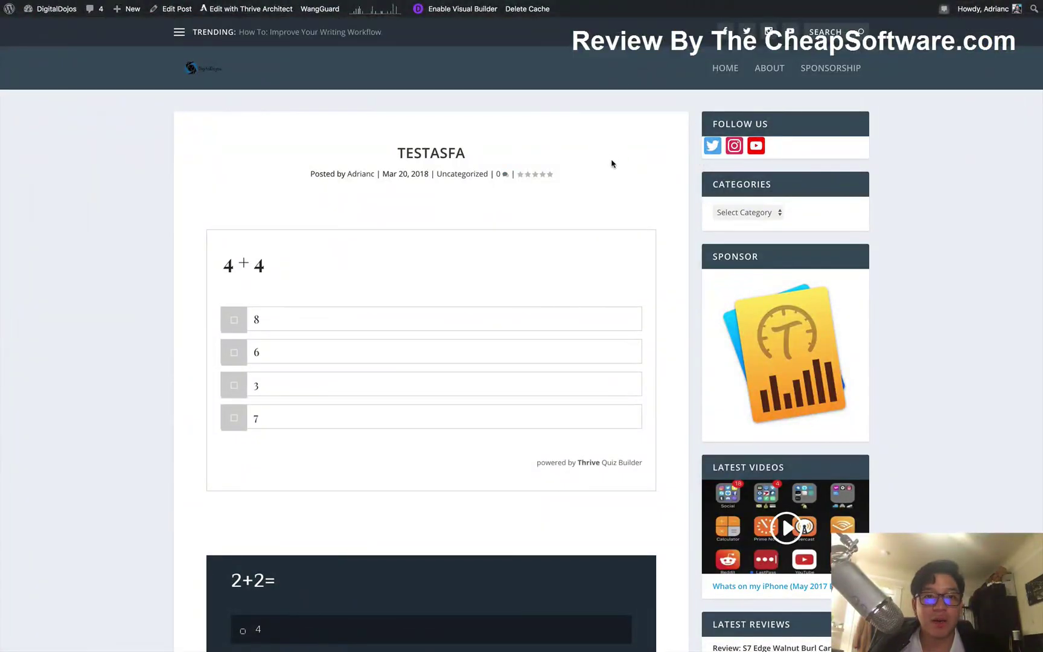
scroll(611, 163, "down", 2)
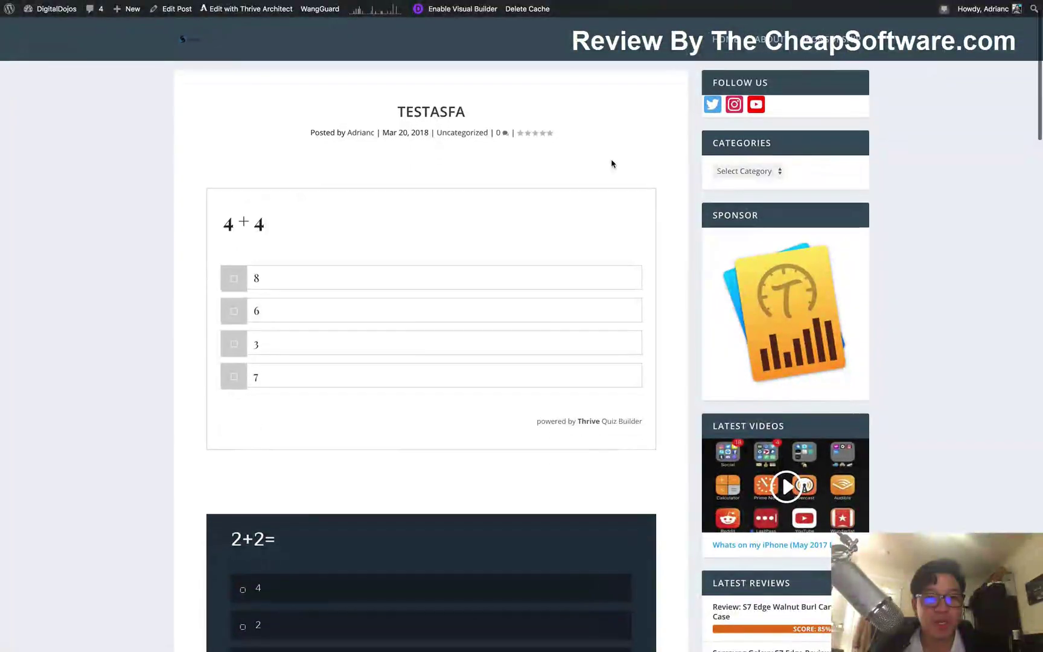
left_click(233, 274)
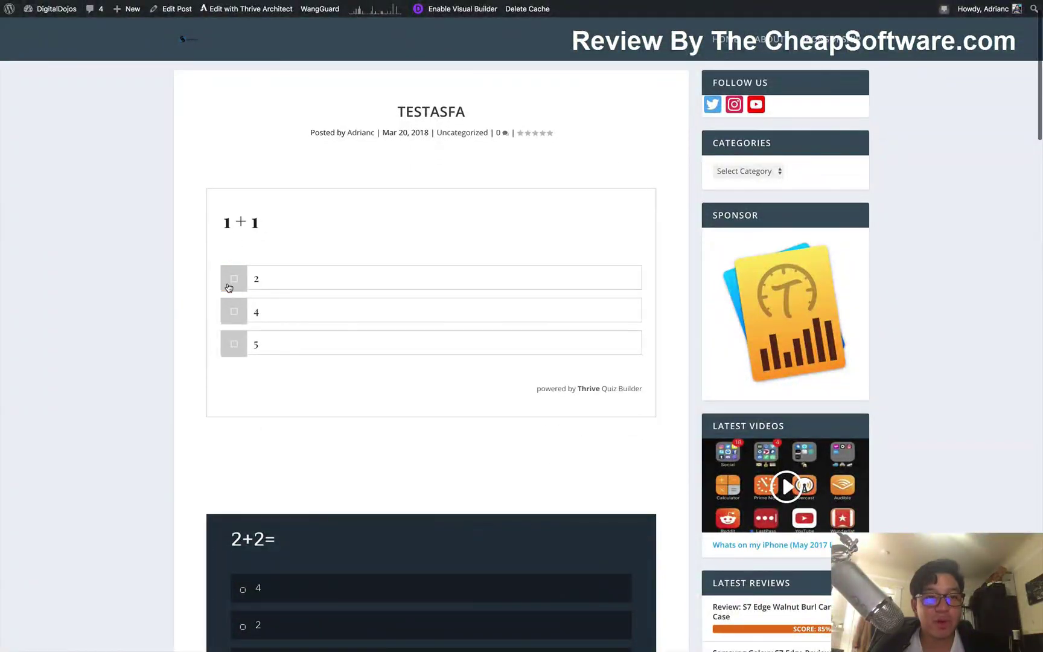
left_click(230, 282)
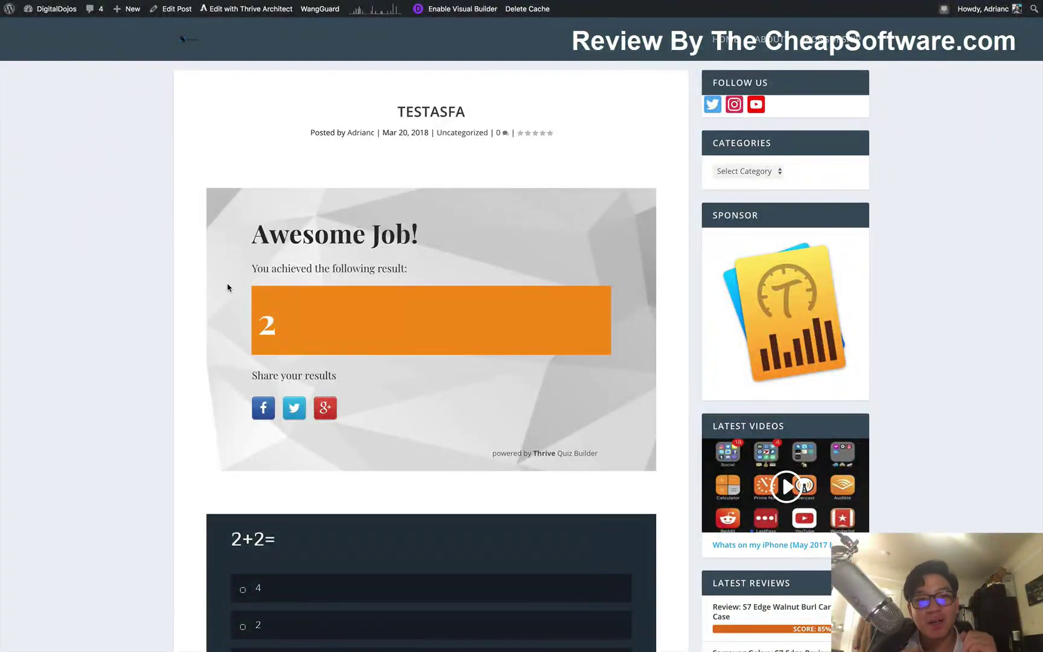
scroll(346, 311, "down", 4)
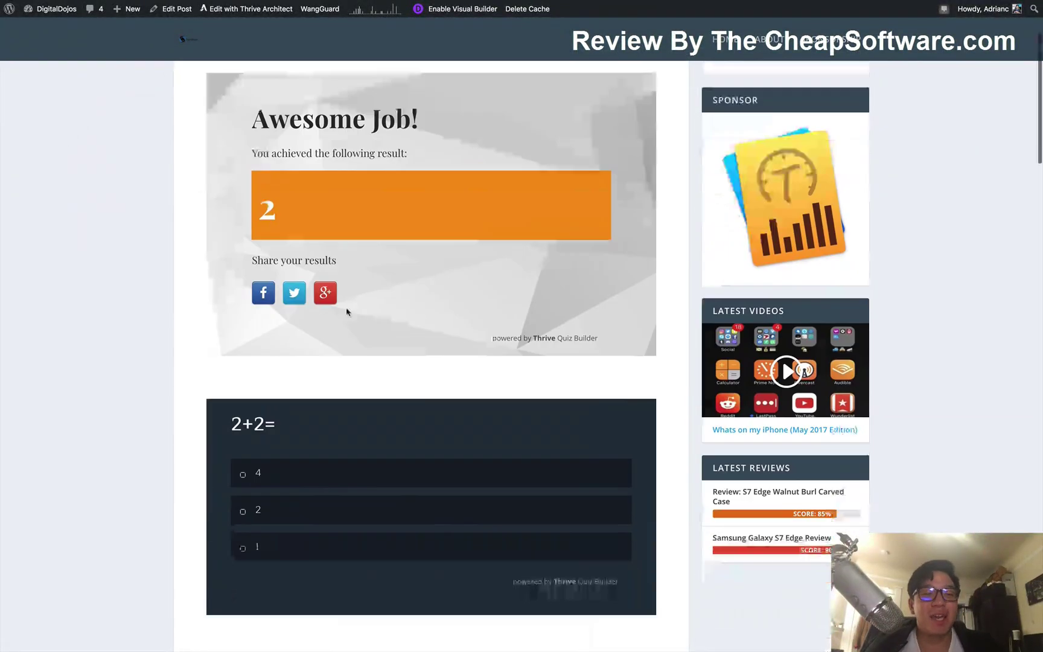
left_click(276, 405)
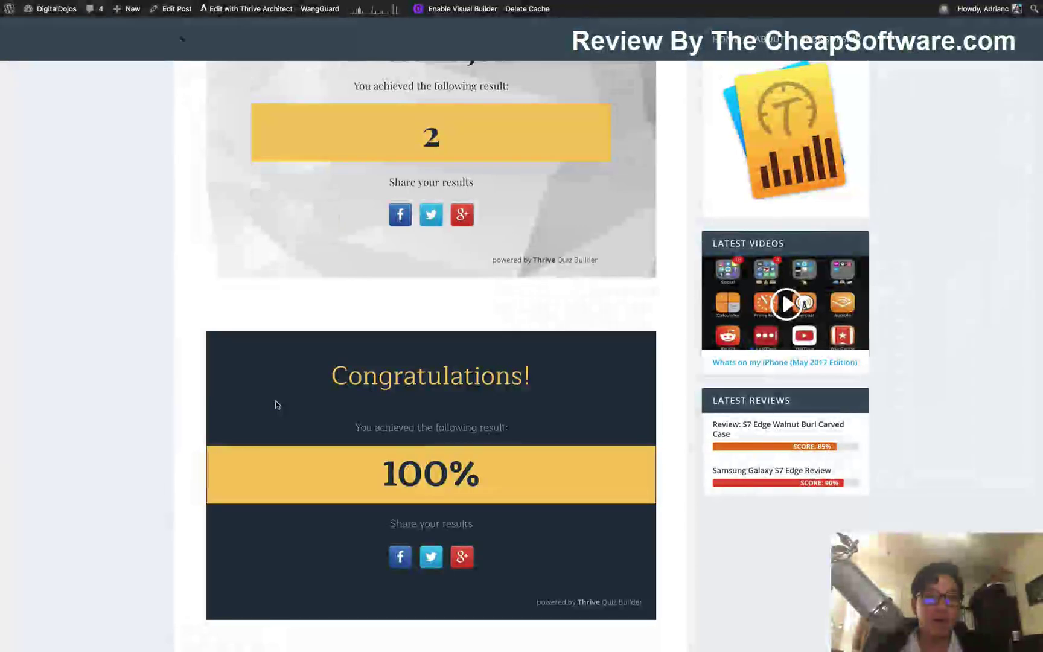
- Answer the preference question with 'Stay in' and look through the Introvert result
scroll(277, 405, "down", 4)
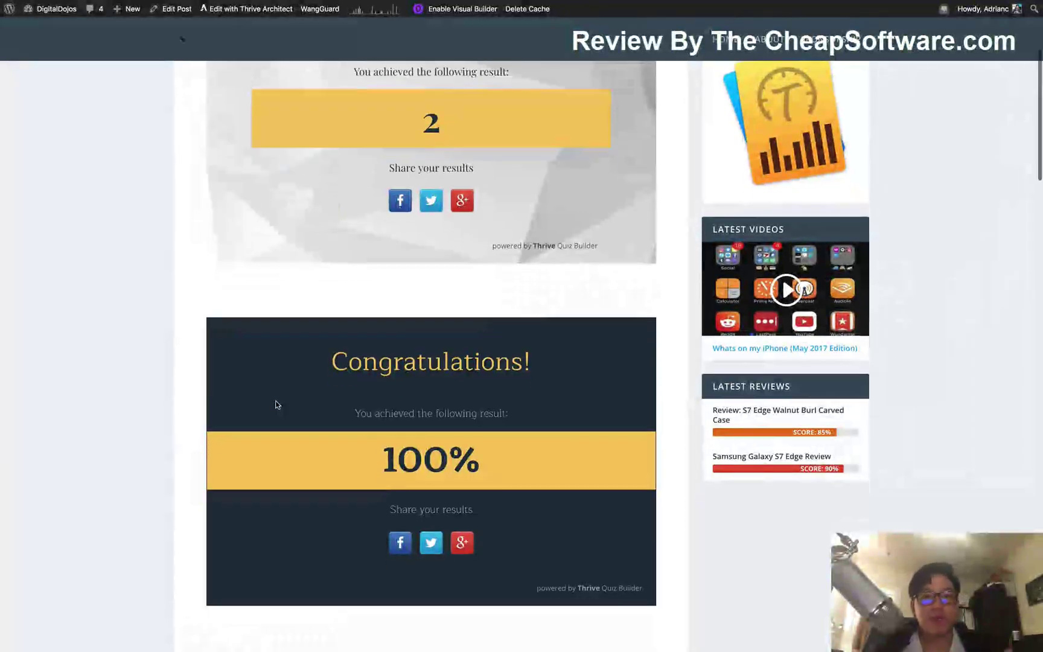
scroll(277, 405, "down", 8)
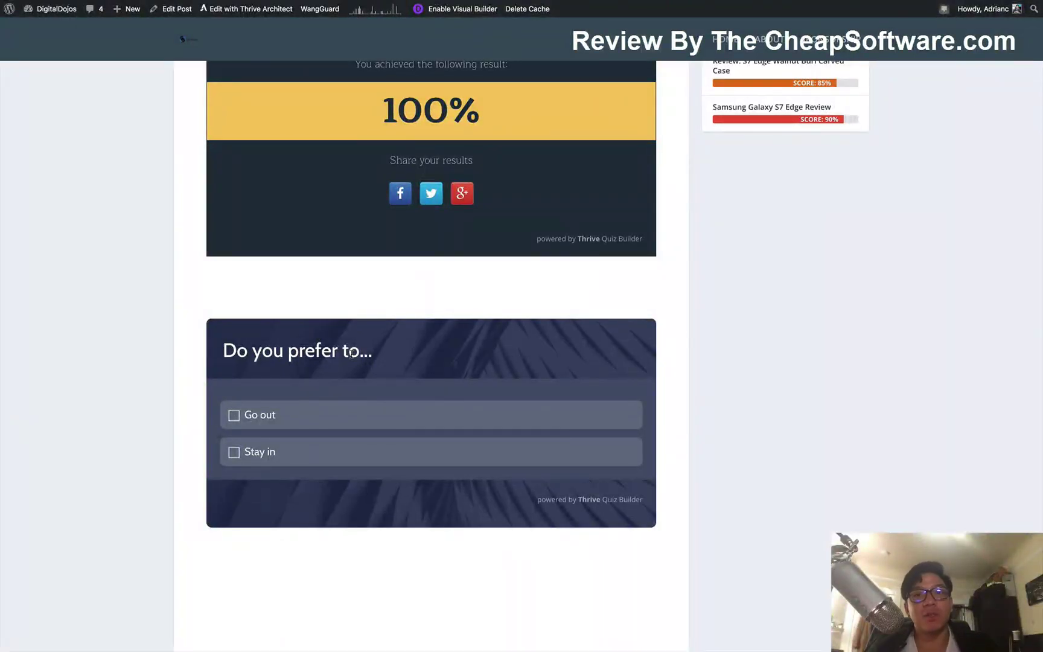
scroll(372, 367, "down", 2)
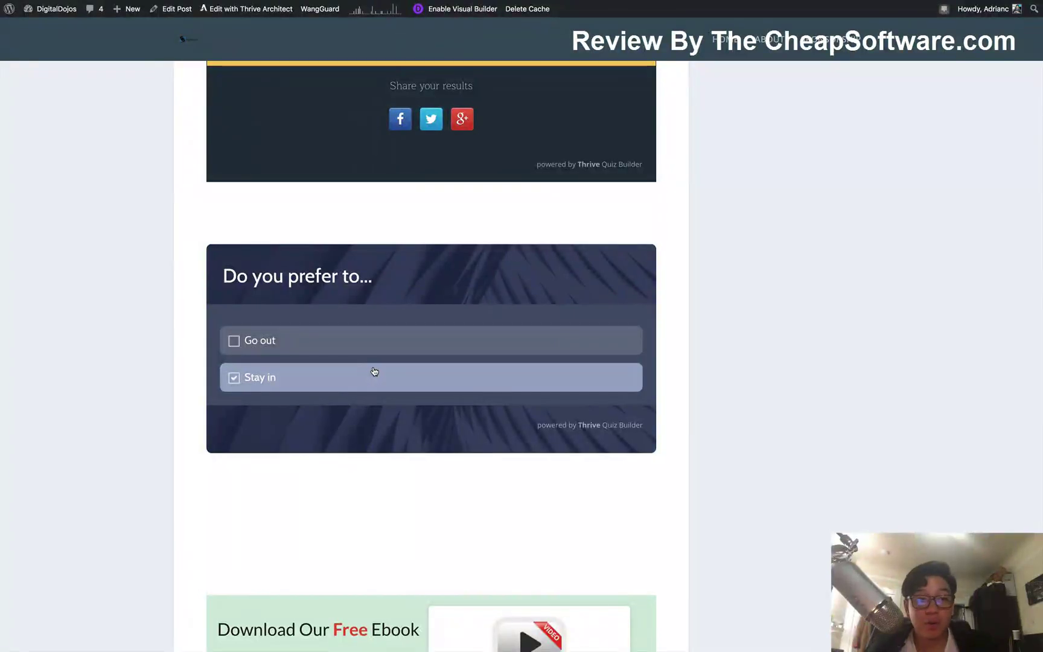
left_click(364, 377)
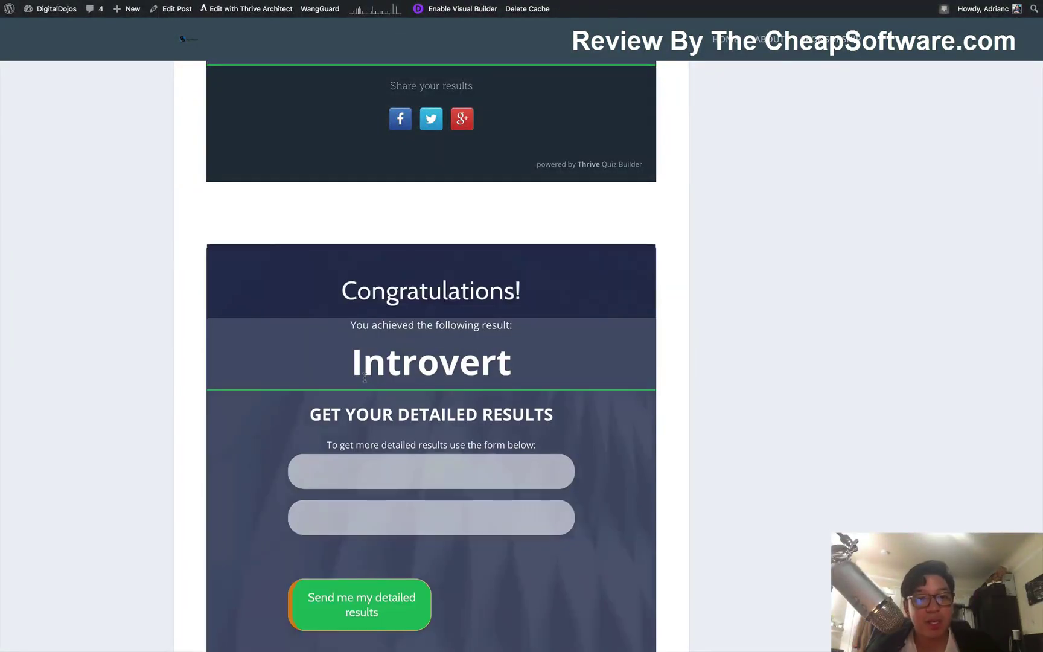
scroll(364, 378, "down", 1)
scroll(364, 377, "down", 1)
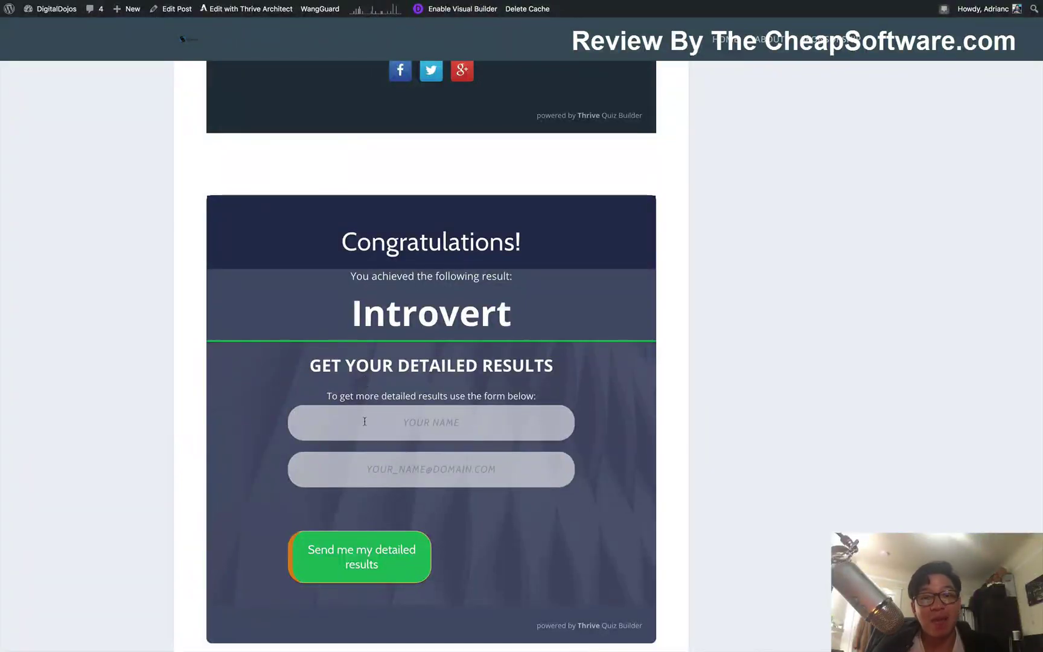
scroll(367, 482, "down", 2)
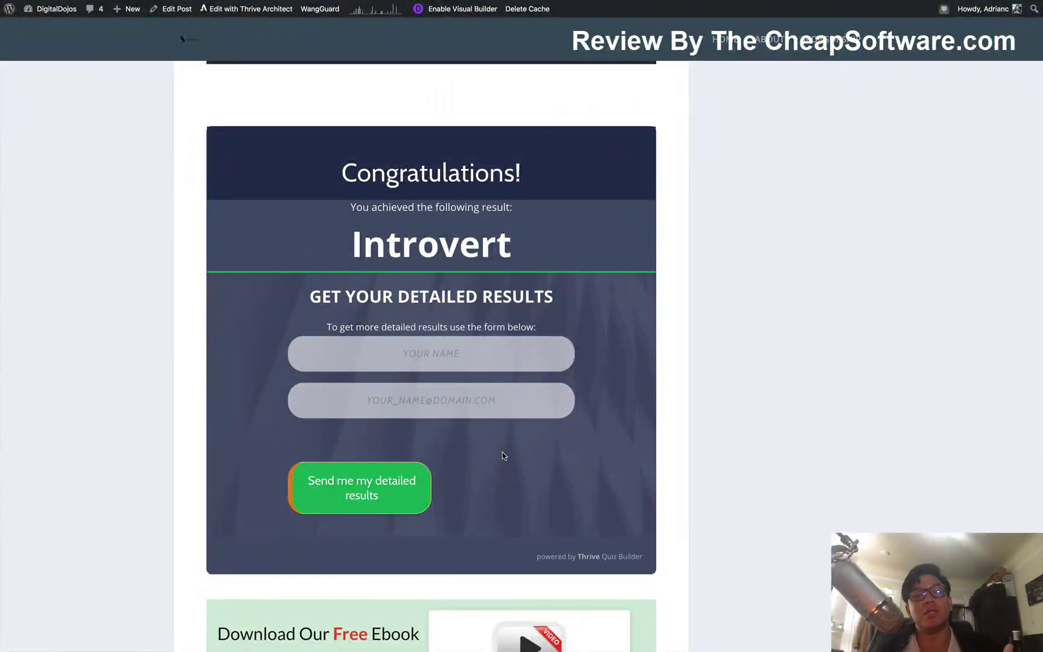
scroll(502, 455, "down", 2)
scroll(503, 455, "down", 1)
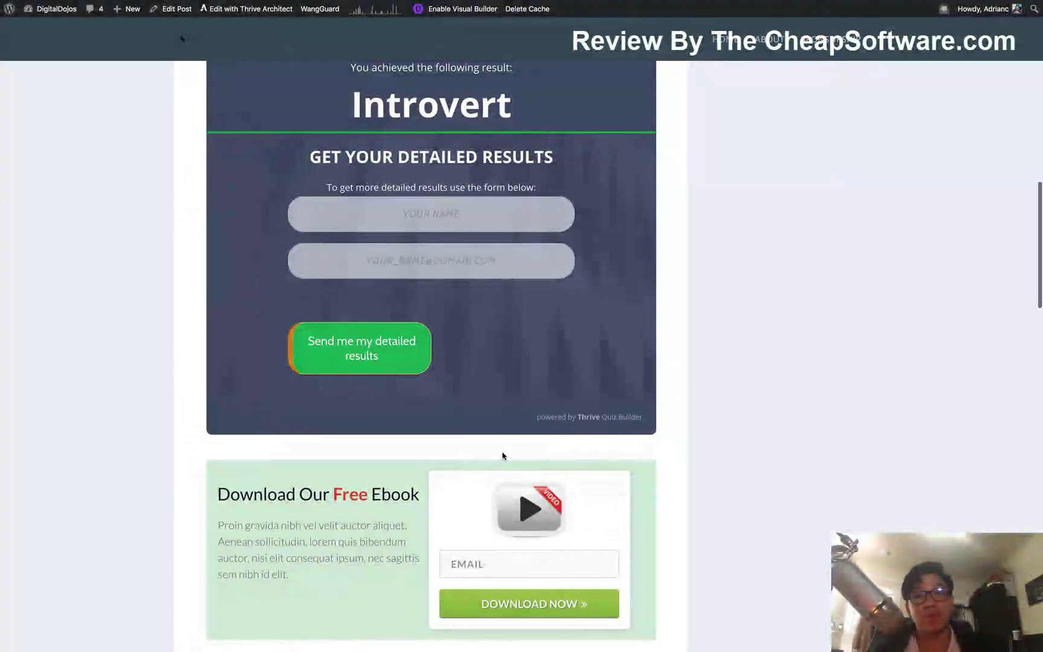
scroll(503, 456, "up", 1)
scroll(494, 469, "down", 5)
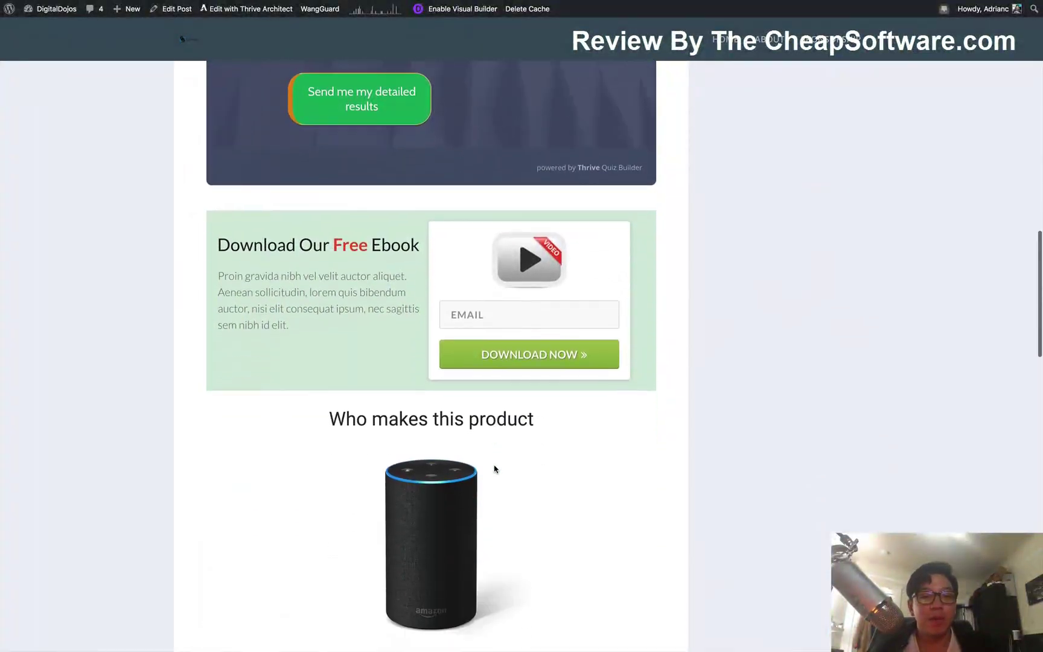
- Complete the Apple quiz, choosing Steve Jobs and Apple Watch, to score 2
scroll(494, 469, "down", 3)
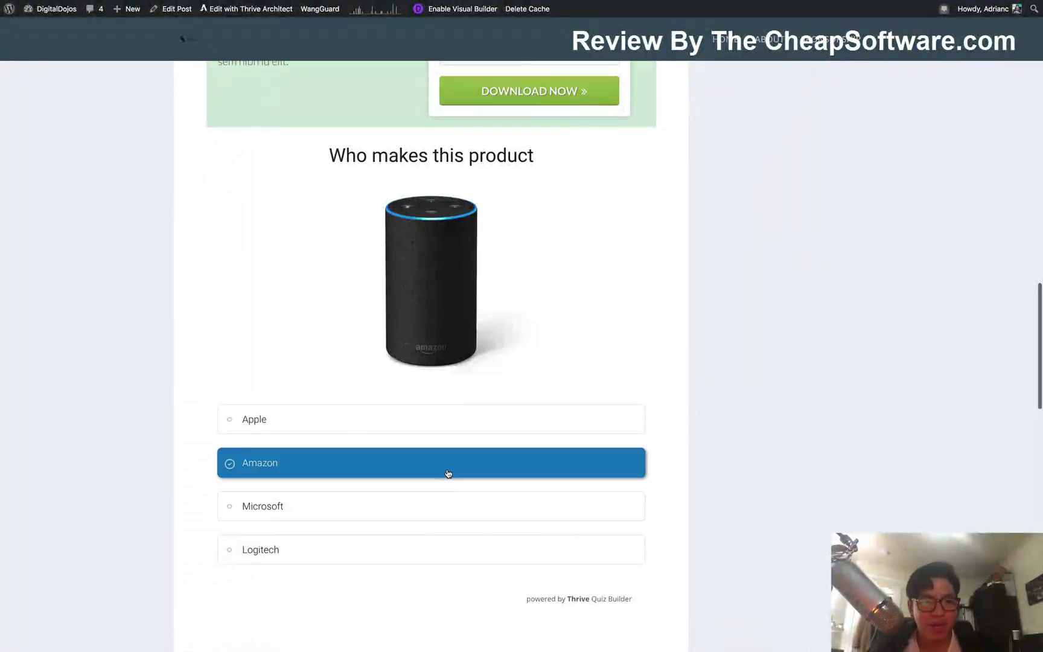
left_click(414, 427)
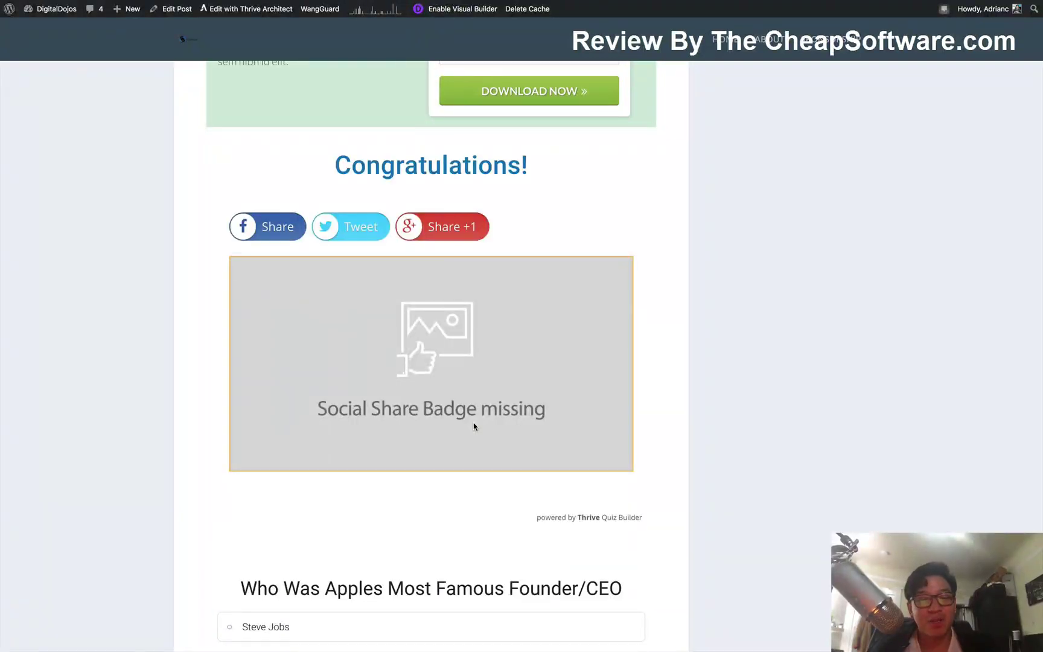
scroll(473, 426, "down", 1)
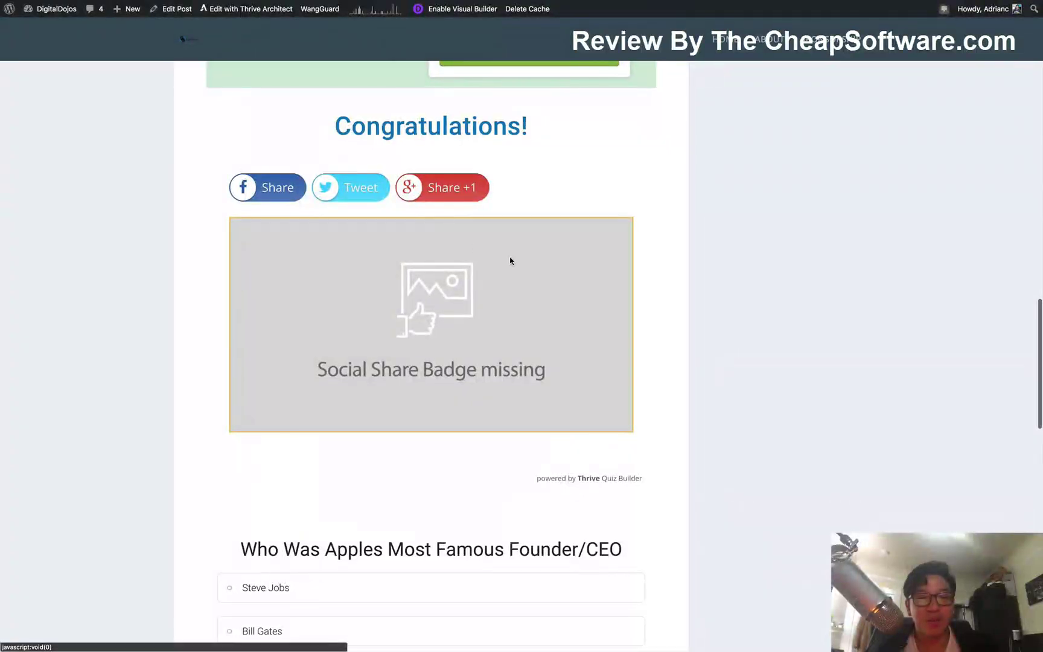
scroll(510, 261, "down", 1)
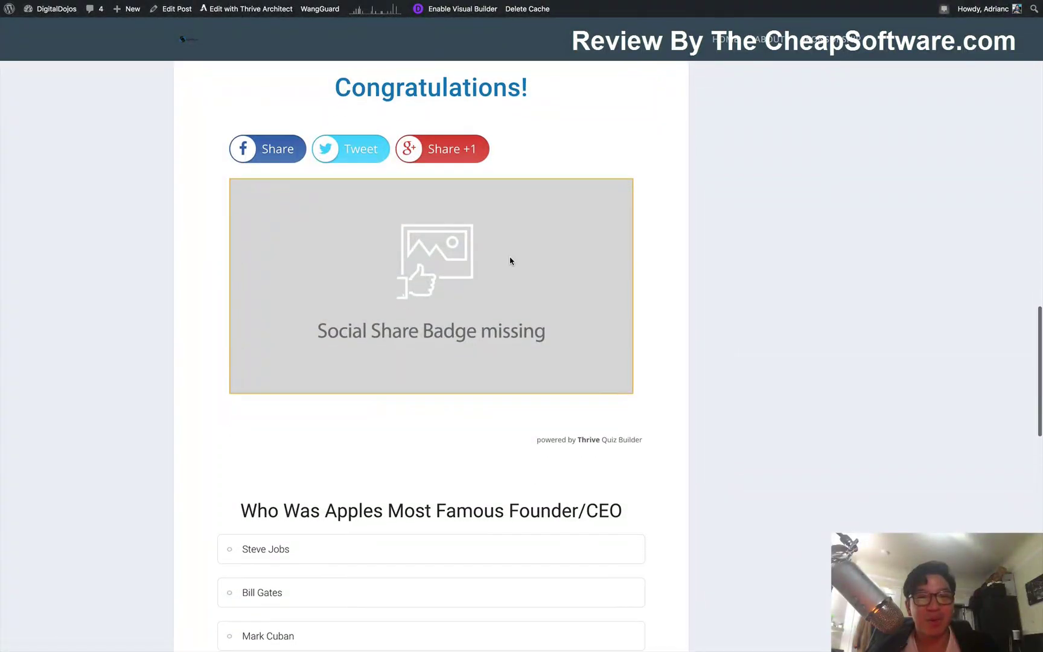
scroll(484, 329, "down", 4)
left_click(484, 328)
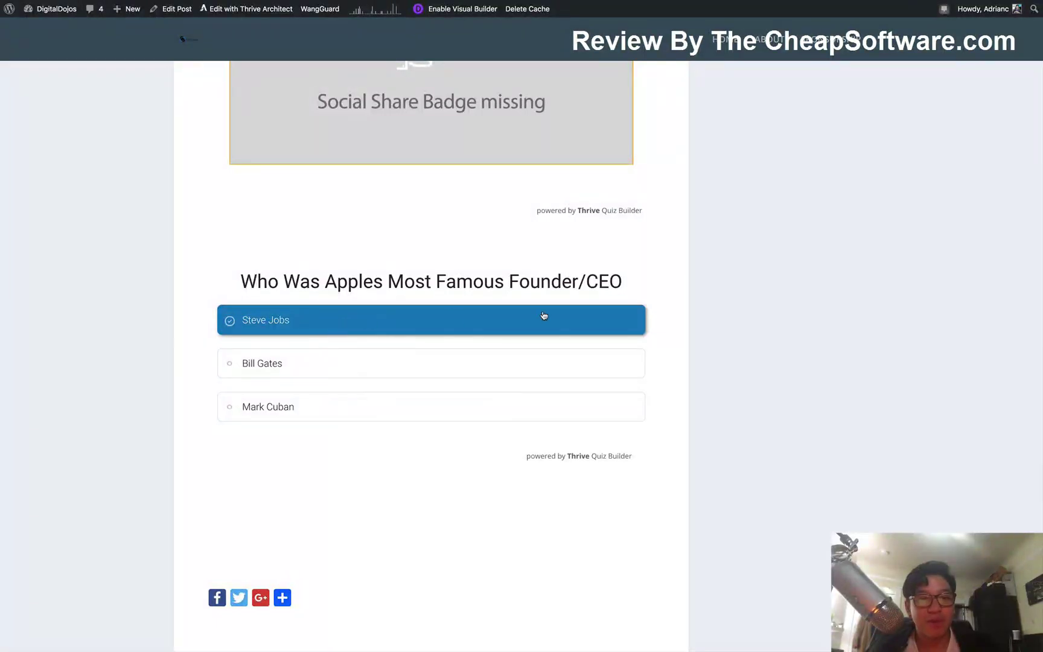
scroll(442, 452, "down", 2)
left_click(405, 519)
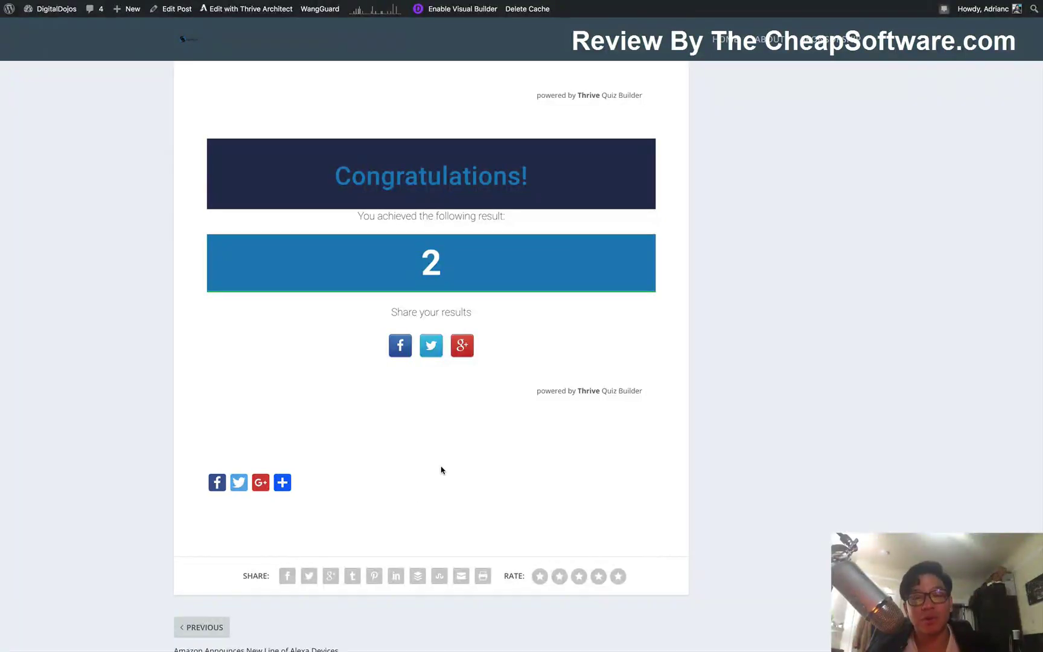
scroll(441, 468, "up", 2)
scroll(440, 469, "up", 20)
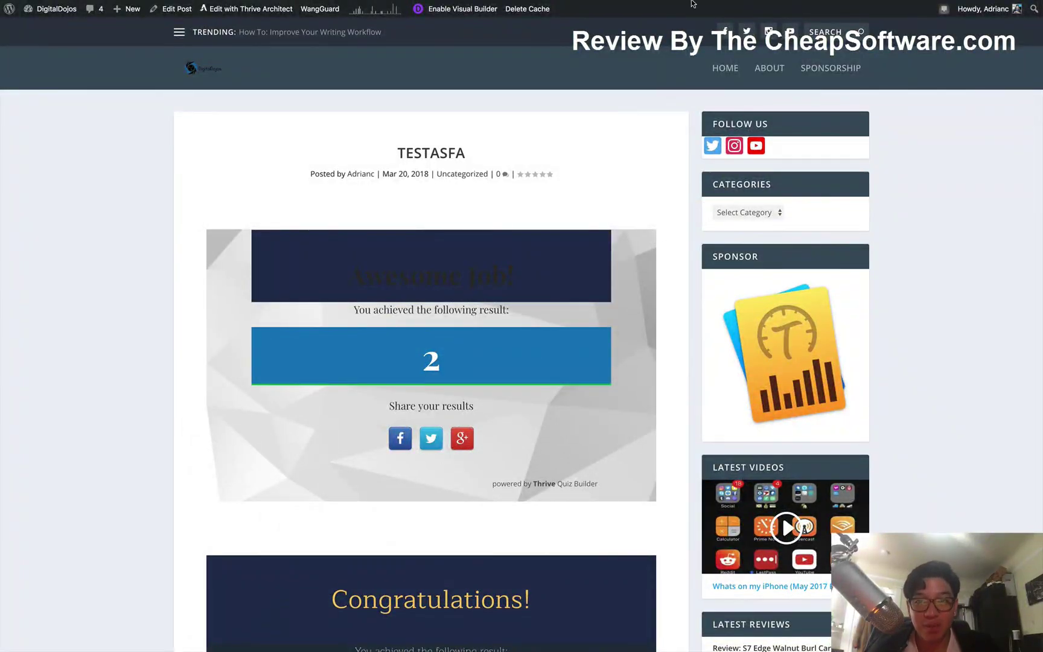
- Add an opt-in gate to Quiz Sample's structure and open the Splash Page variations
mouse_move(692, 3)
left_click(647, 24)
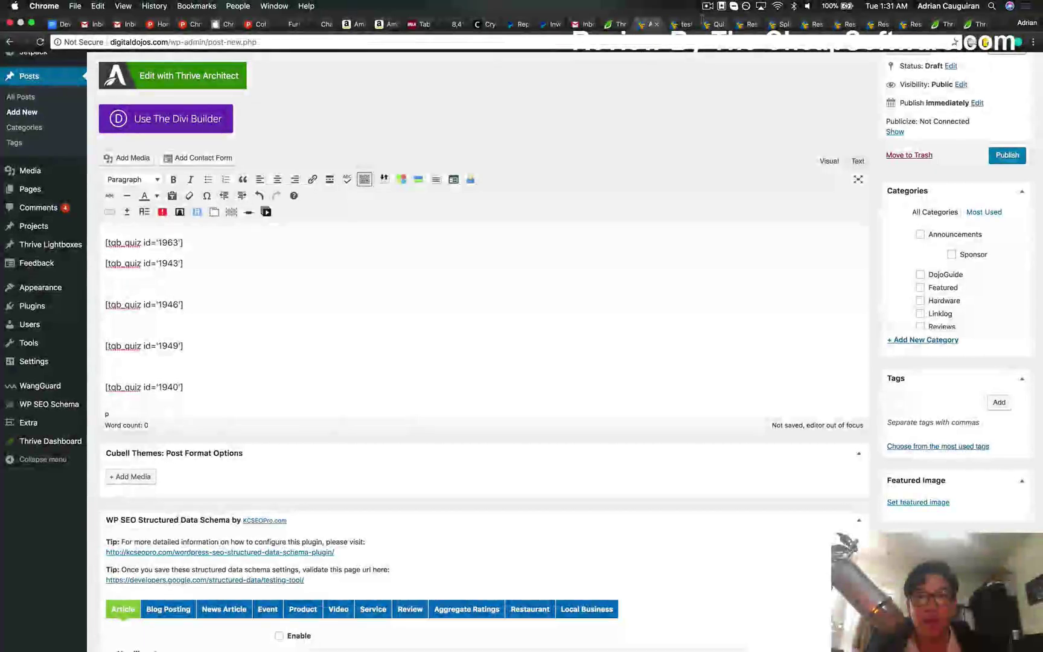
left_click(716, 24)
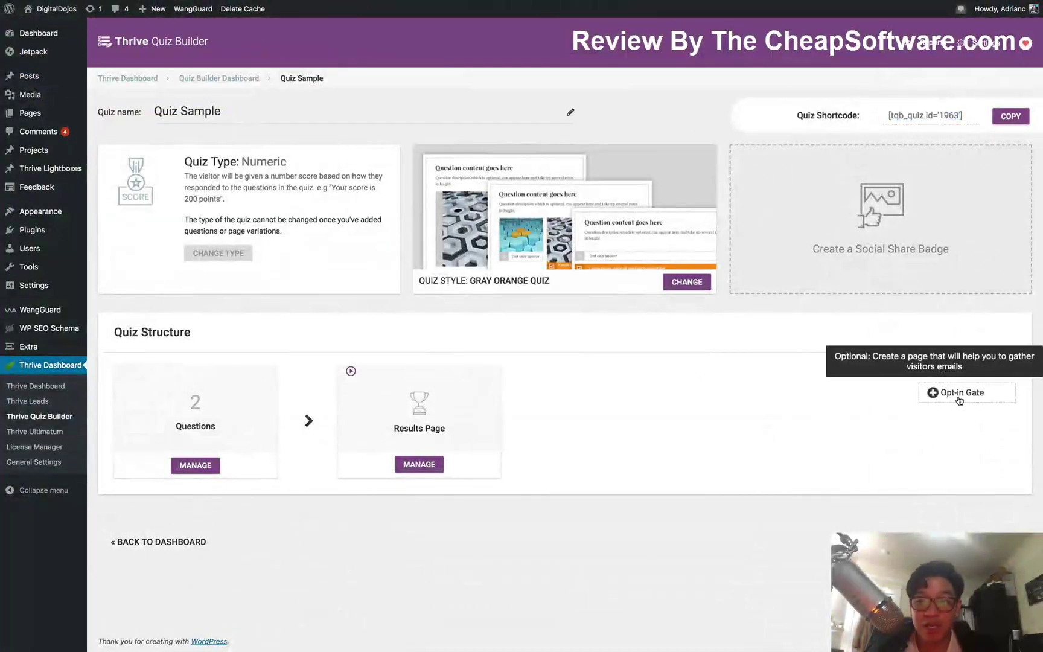
left_click(959, 398)
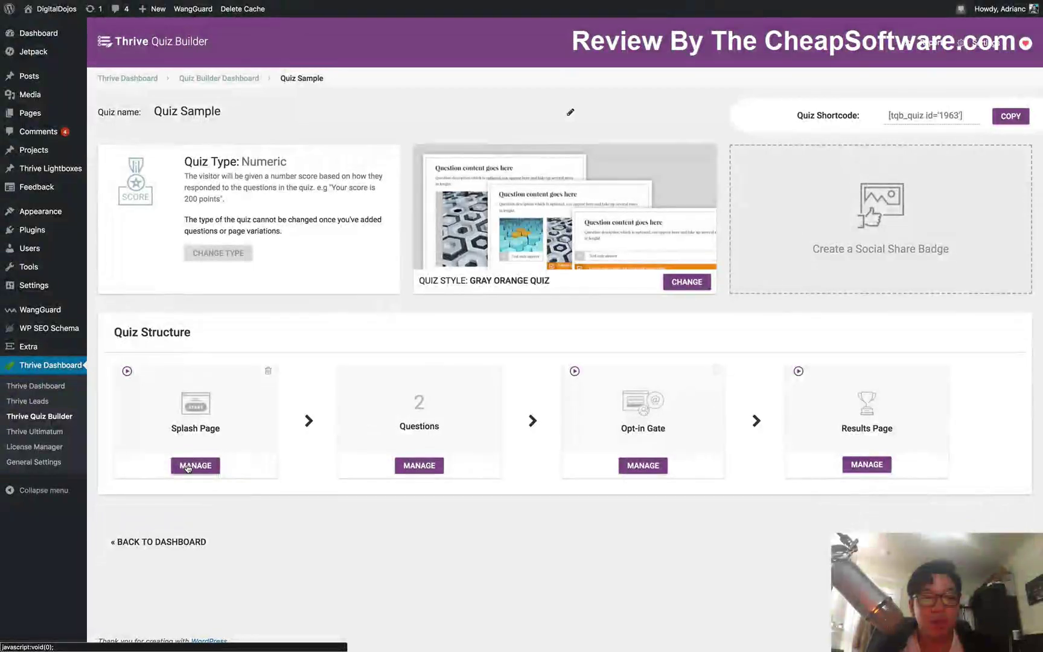
left_click(188, 465)
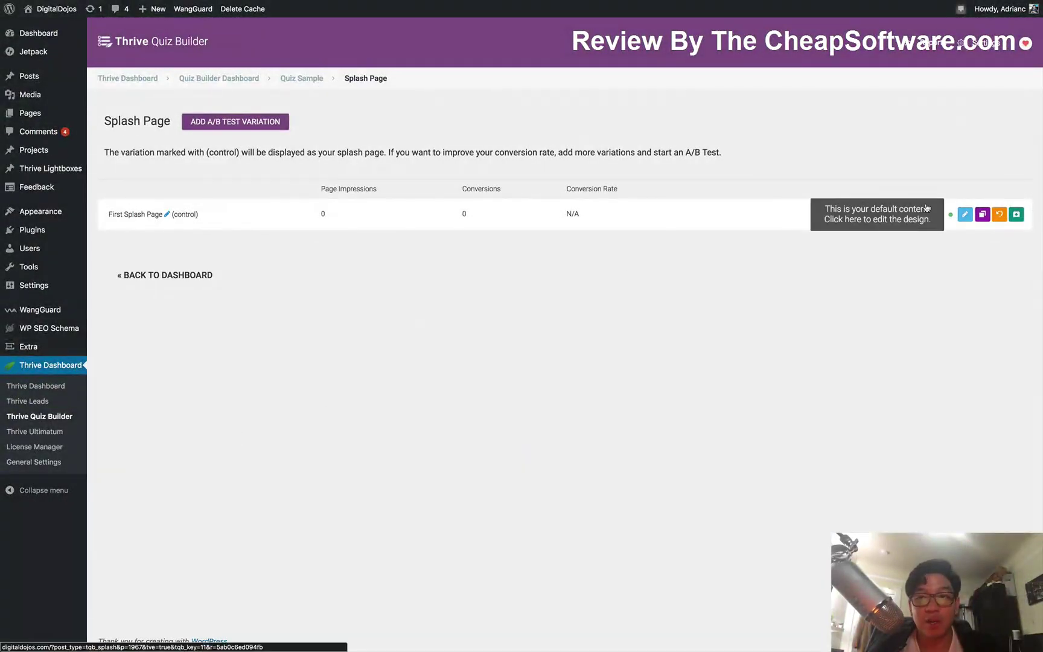
- View the splash page design in Thrive Architect, then go back to the Quiz Builder Dashboard
left_click(965, 214)
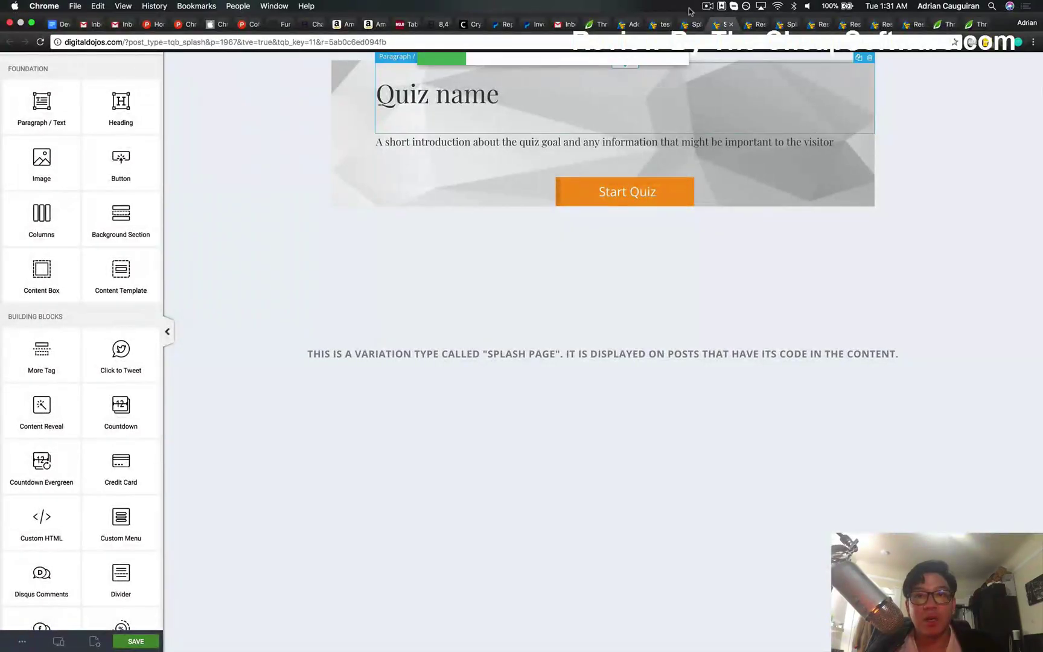
left_click(686, 26)
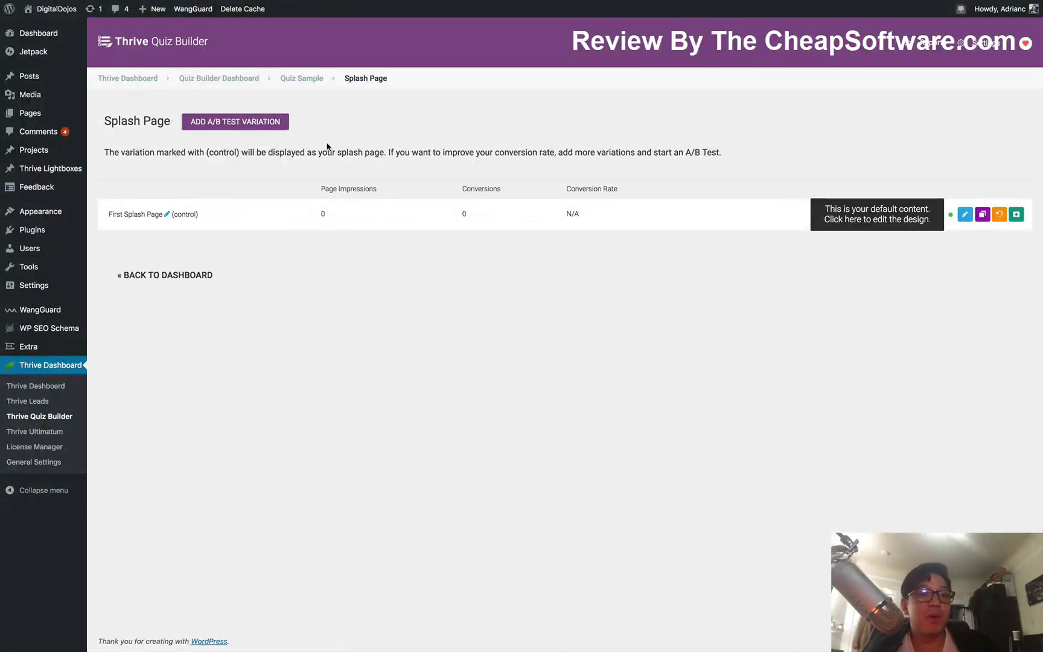
left_click(236, 78)
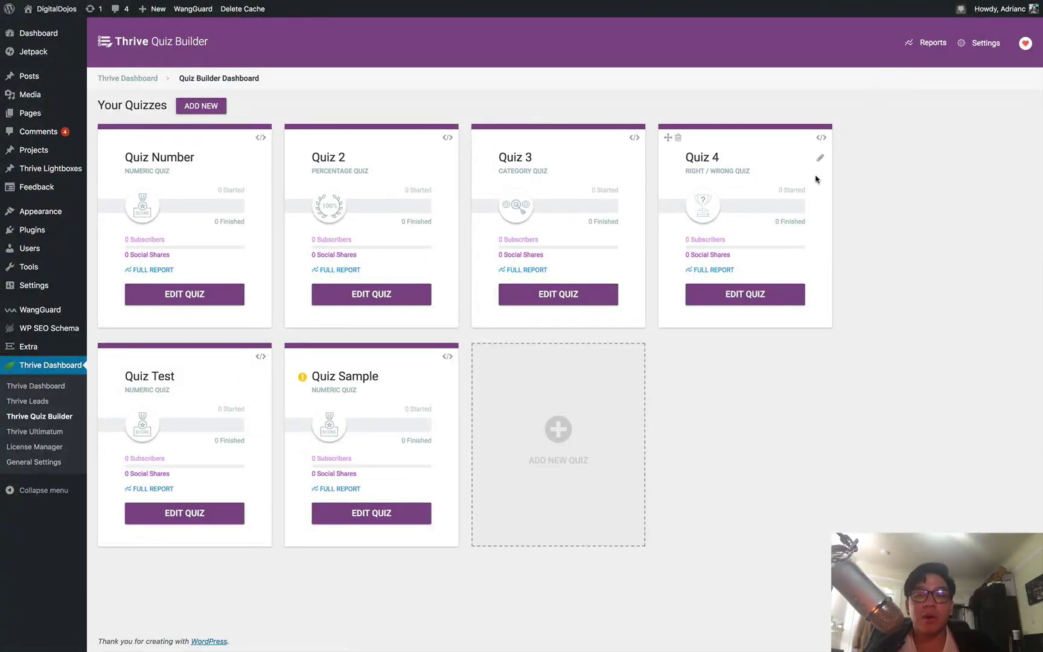
- Open the Completion Report from the dashboard's Reports link
left_click(924, 55)
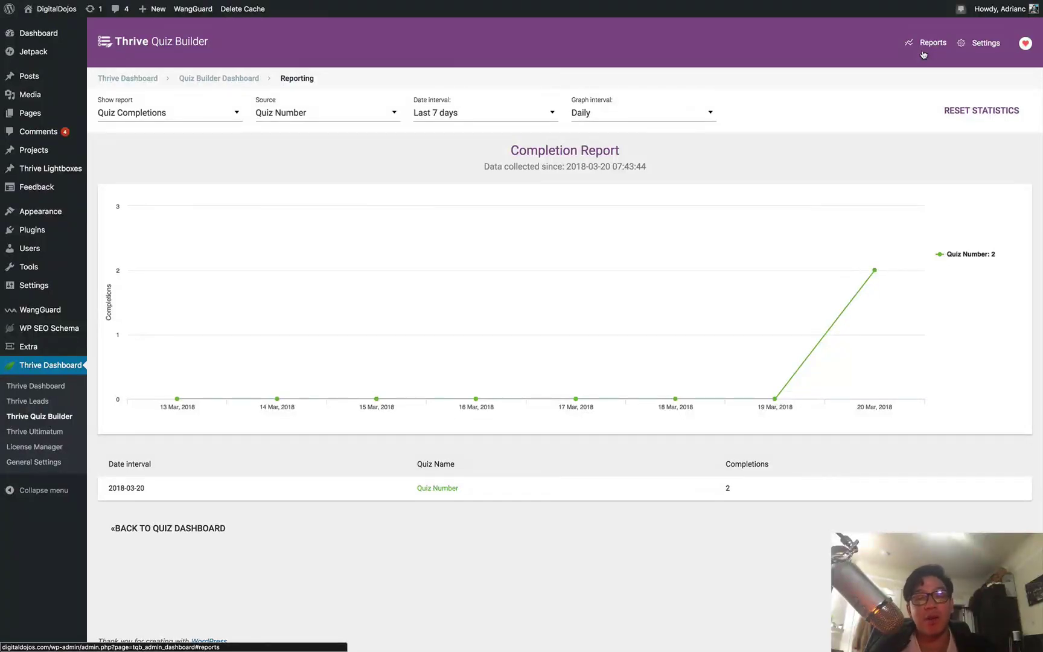
left_click(924, 55)
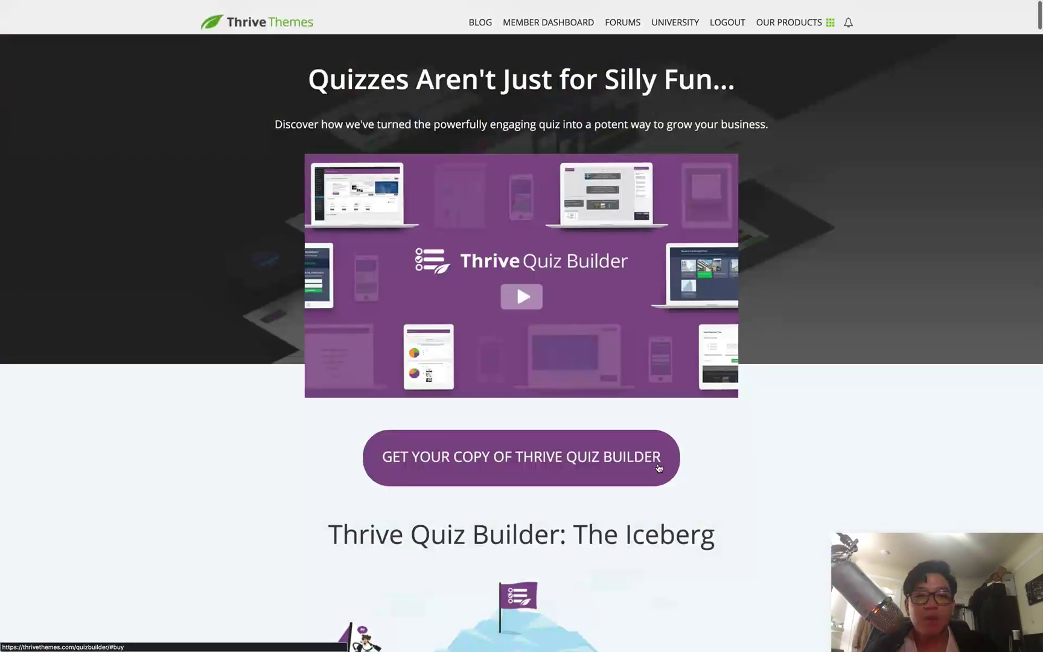
- Review the sales page's $147, $97 and $67 license options, then scroll back to the top
key("ctrl+Tab")
left_click(658, 468)
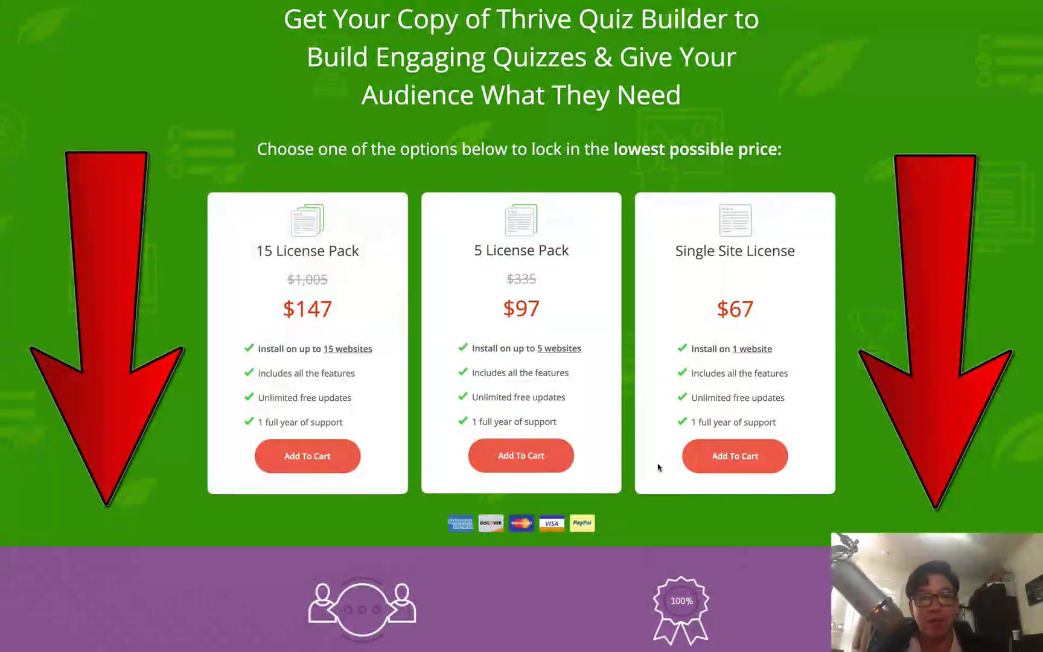
scroll(657, 467, "down", 20)
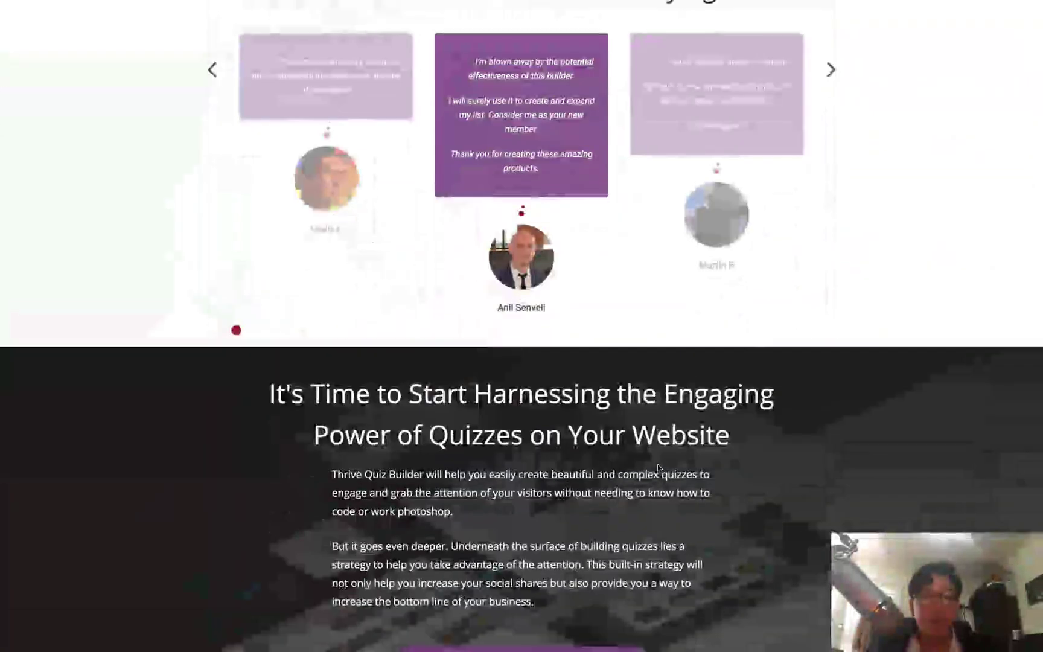
scroll(657, 467, "down", 5)
scroll(657, 467, "up", 20)
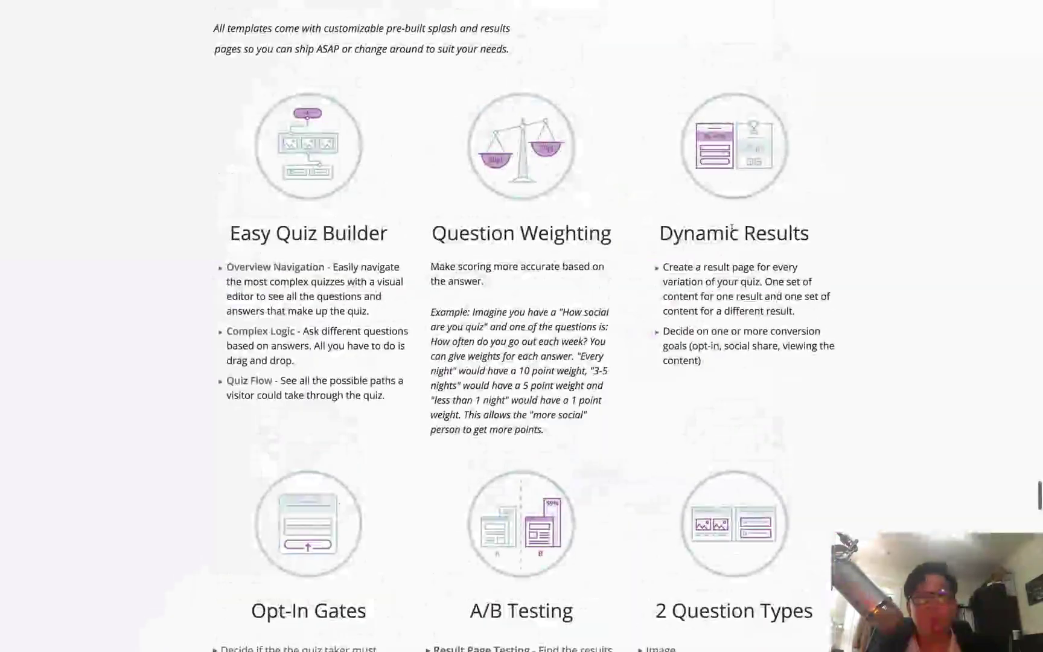
scroll(732, 228, "up", 20)
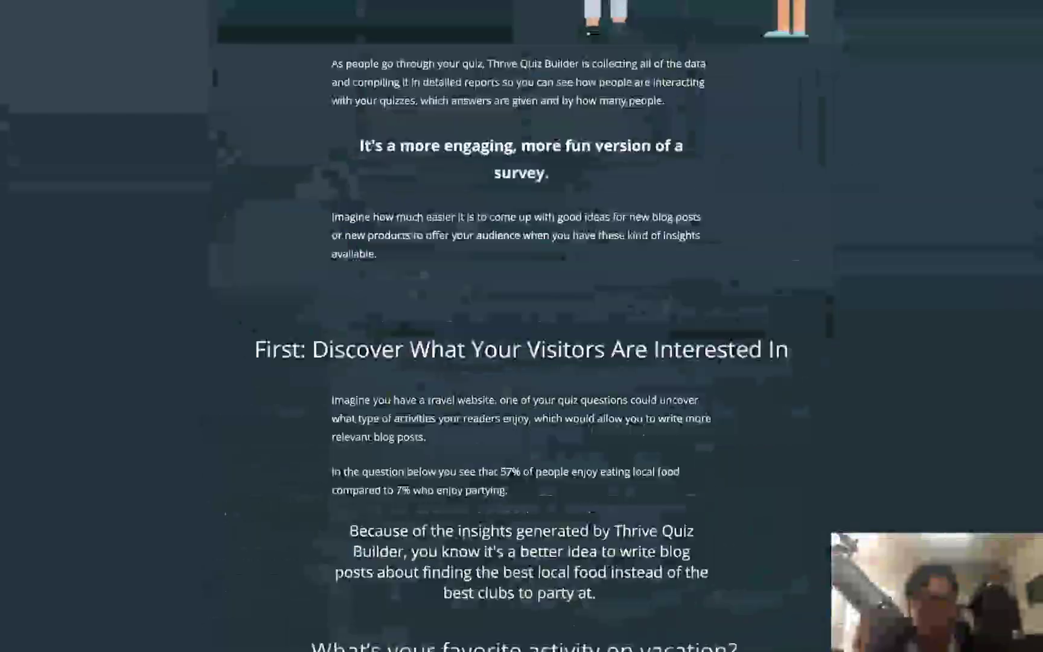
scroll(521, 326, "up", 20)
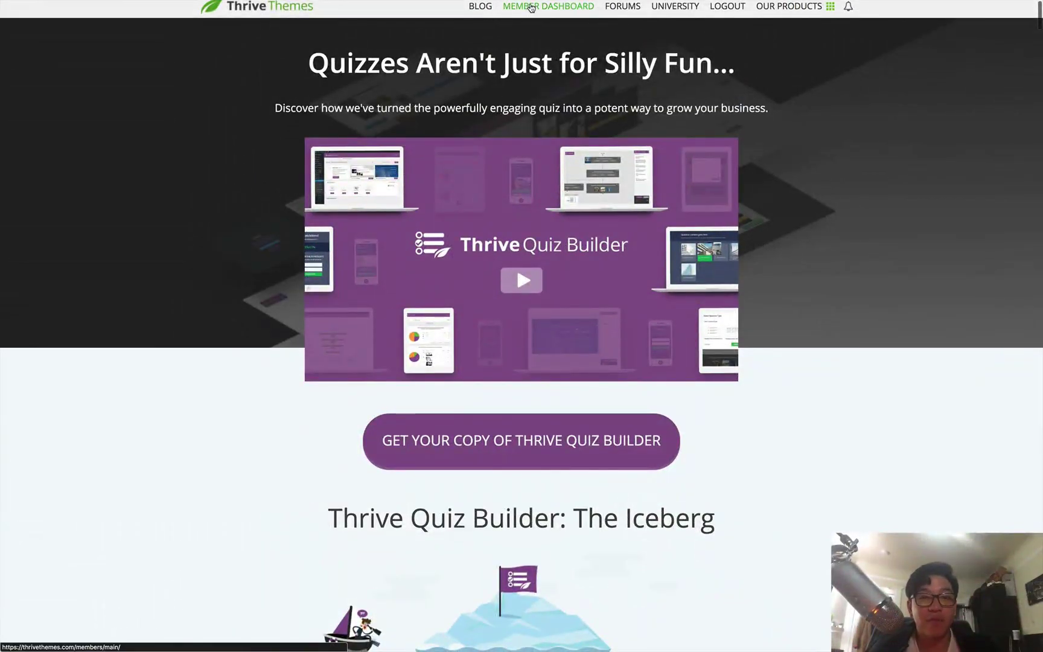
- Go to the Thrive Themes blog and follow the 'Get All Our Products' link
left_click(480, 7)
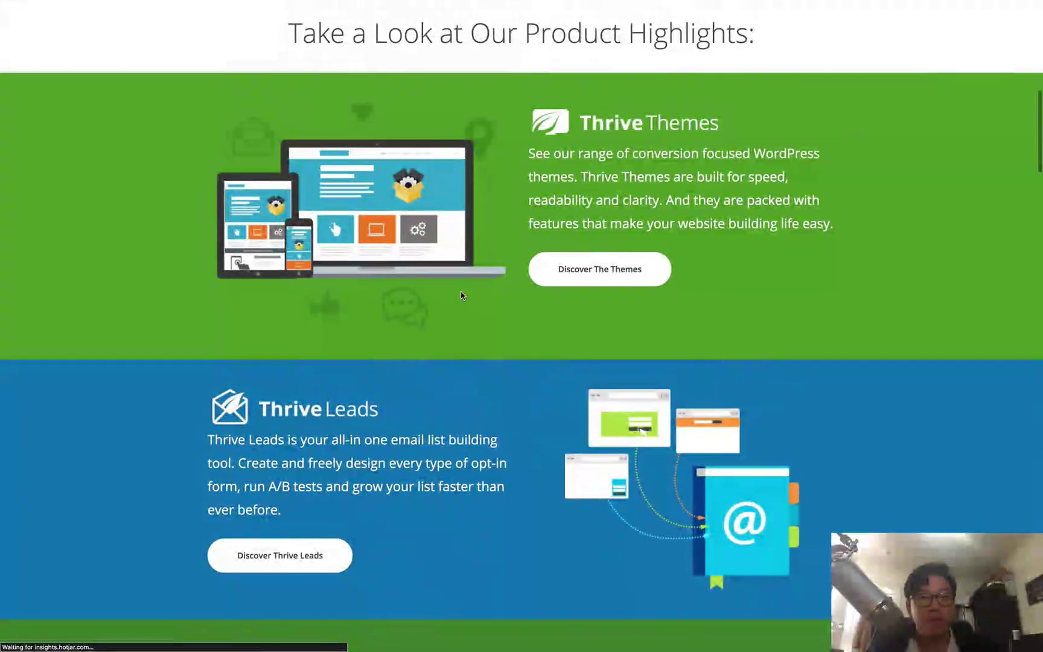
scroll(460, 291, "down", 3)
scroll(460, 291, "down", 2)
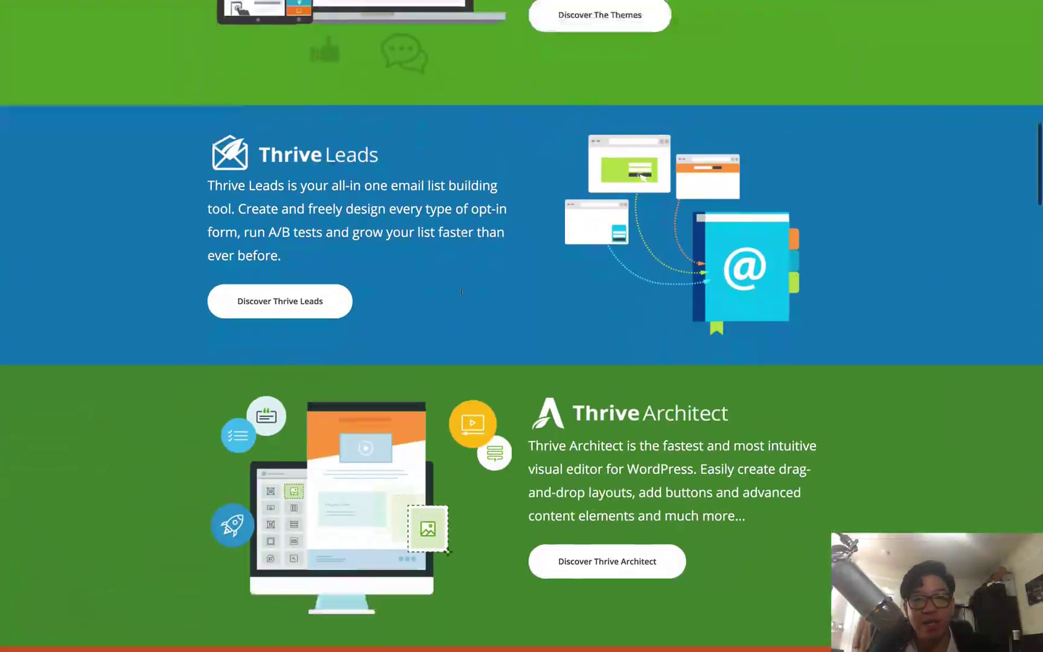
scroll(460, 291, "up", 15)
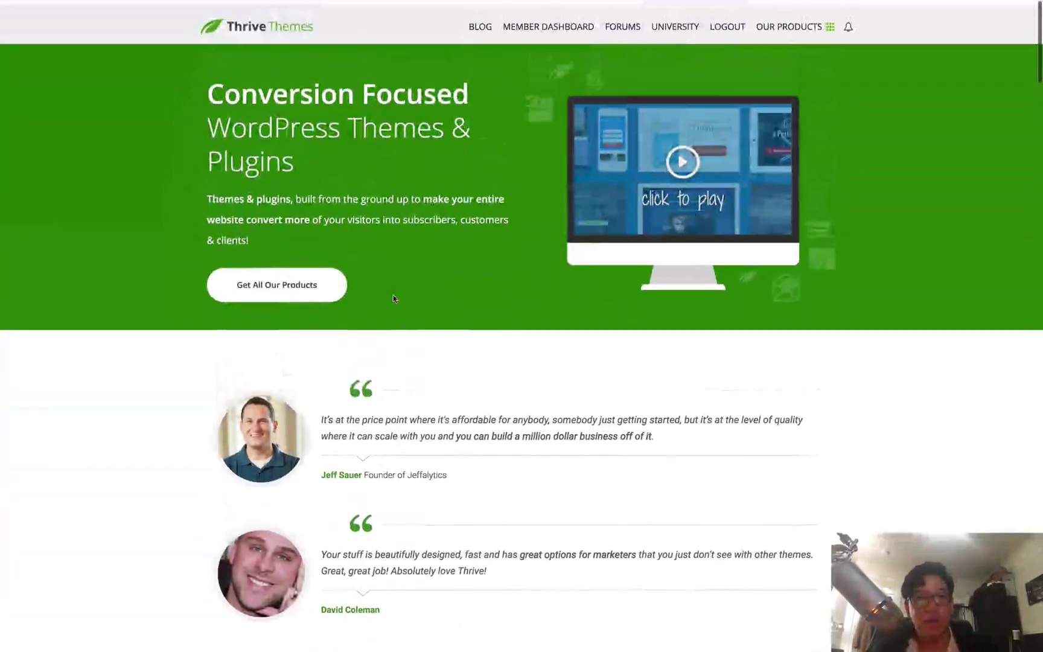
left_click(323, 293)
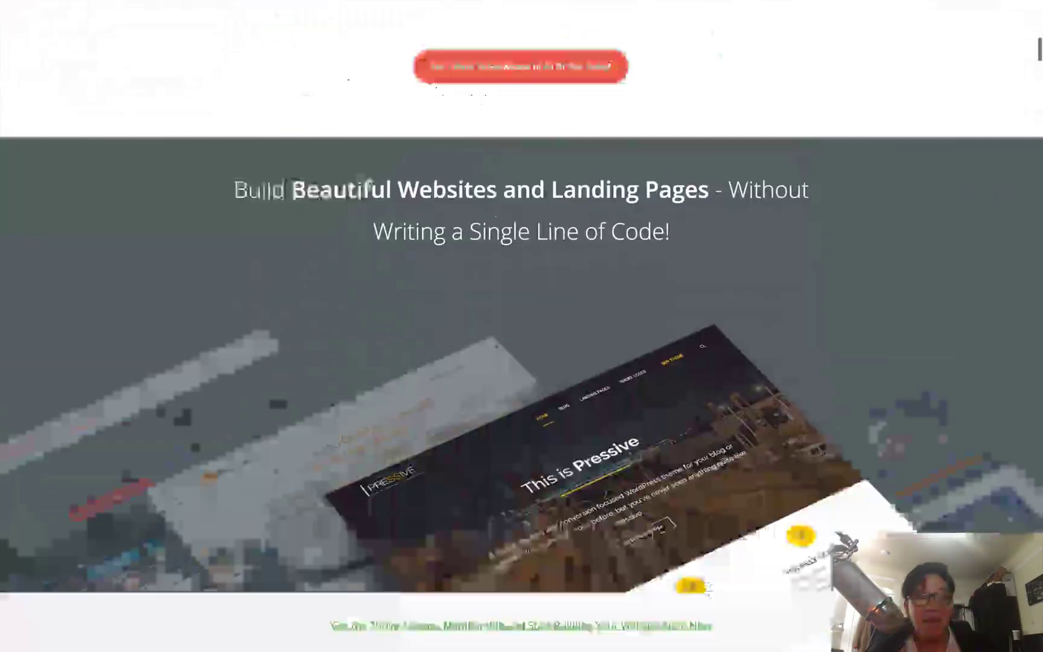
- Compare the $19 and $49 membership plans, toggling between quarterly and annual billing
scroll(500, 321, "up", 4)
left_click(499, 321)
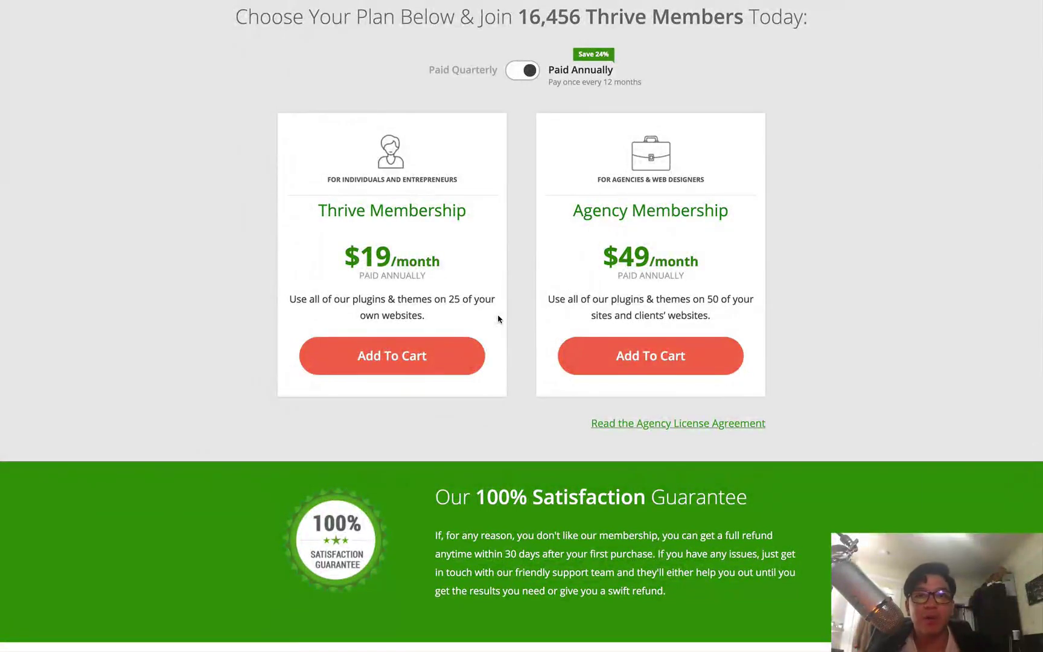
left_click(521, 80)
left_click(520, 79)
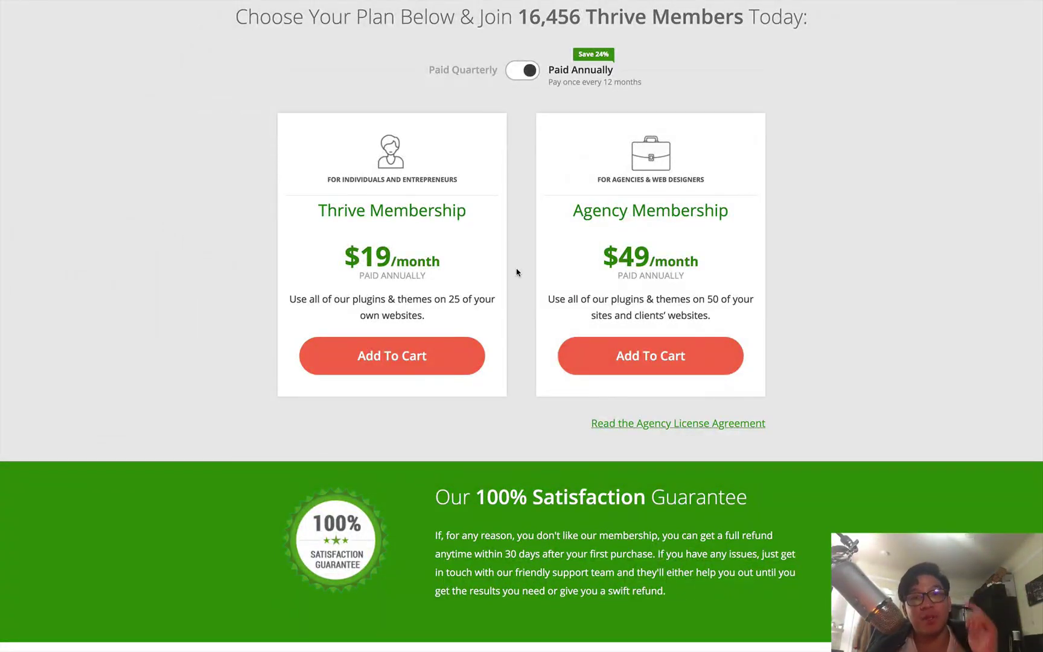
scroll(517, 272, "down", 15)
scroll(517, 272, "down", 15)
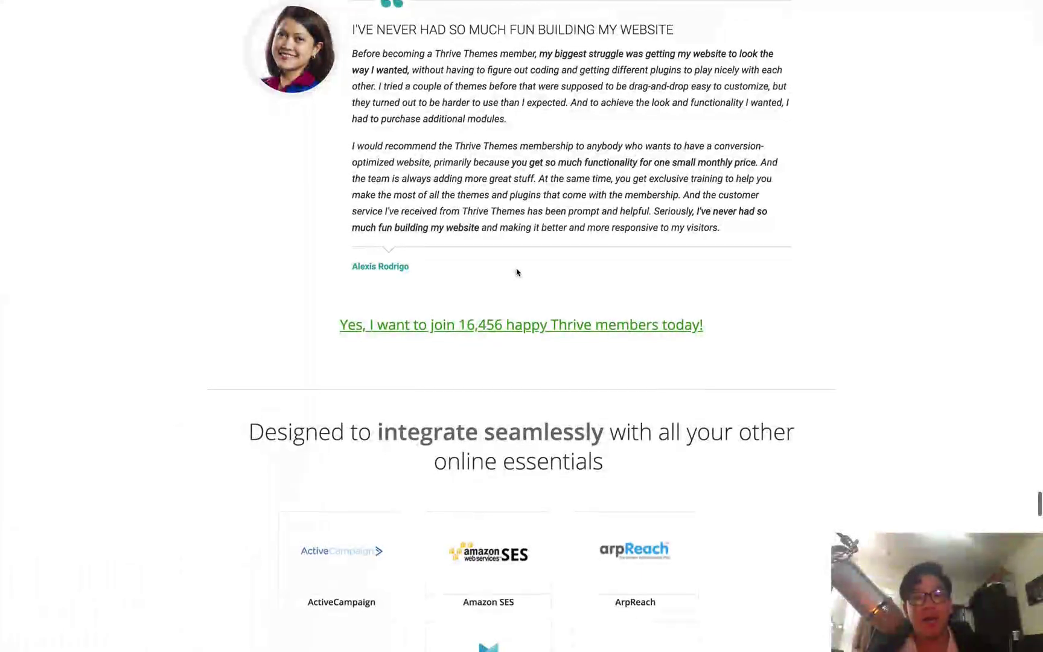
scroll(517, 273, "up", 10)
scroll(518, 272, "up", 15)
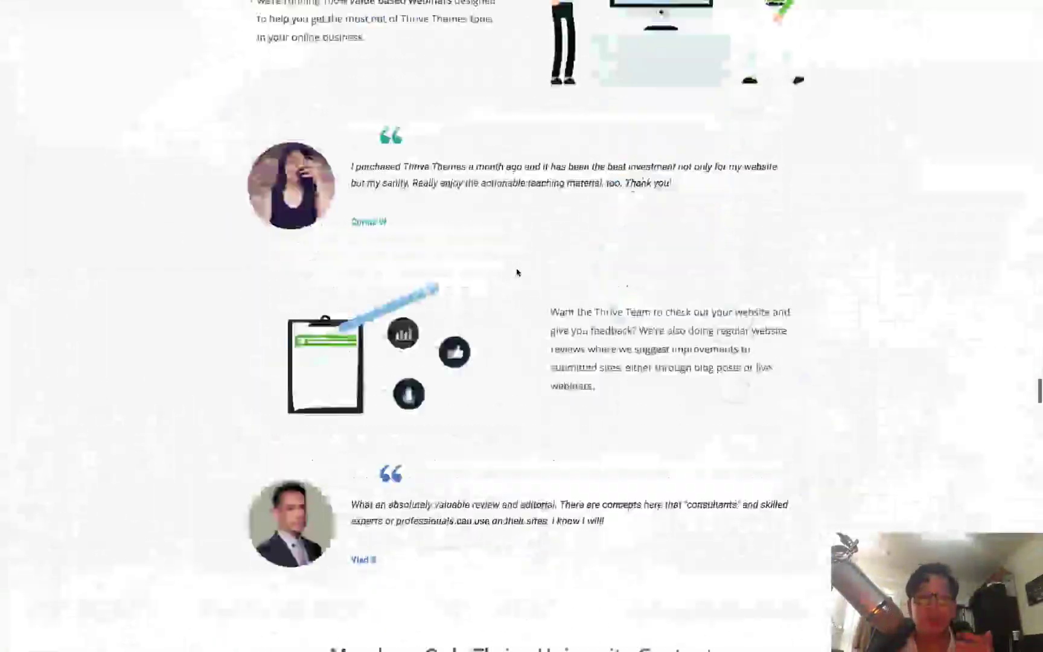
scroll(516, 272, "up", 15)
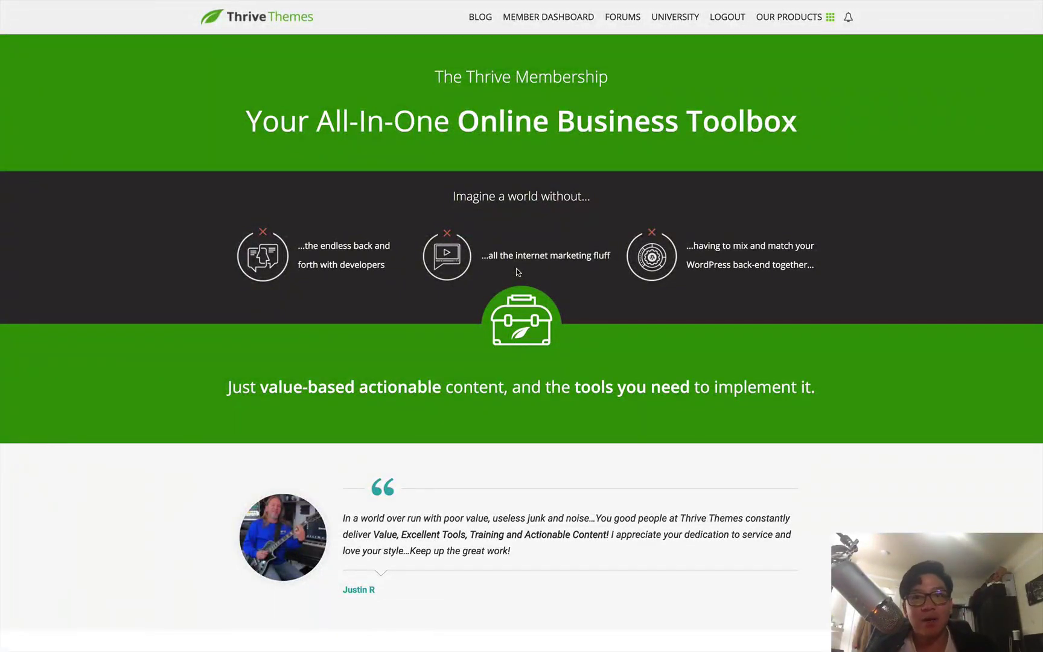
scroll(601, 249, "down", 2)
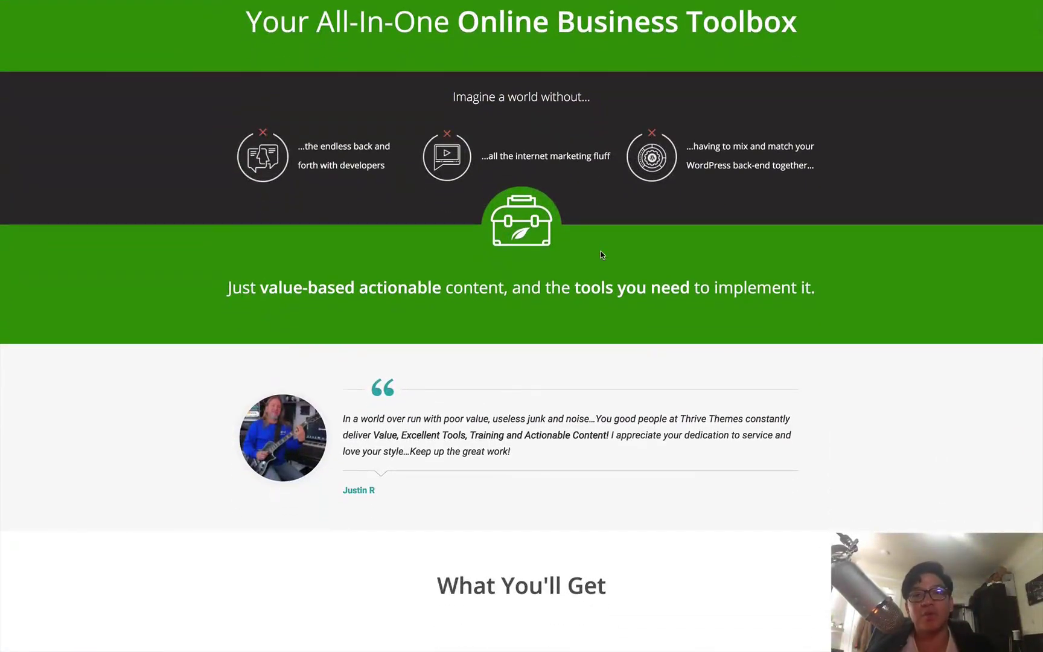
scroll(600, 255, "up", 2)
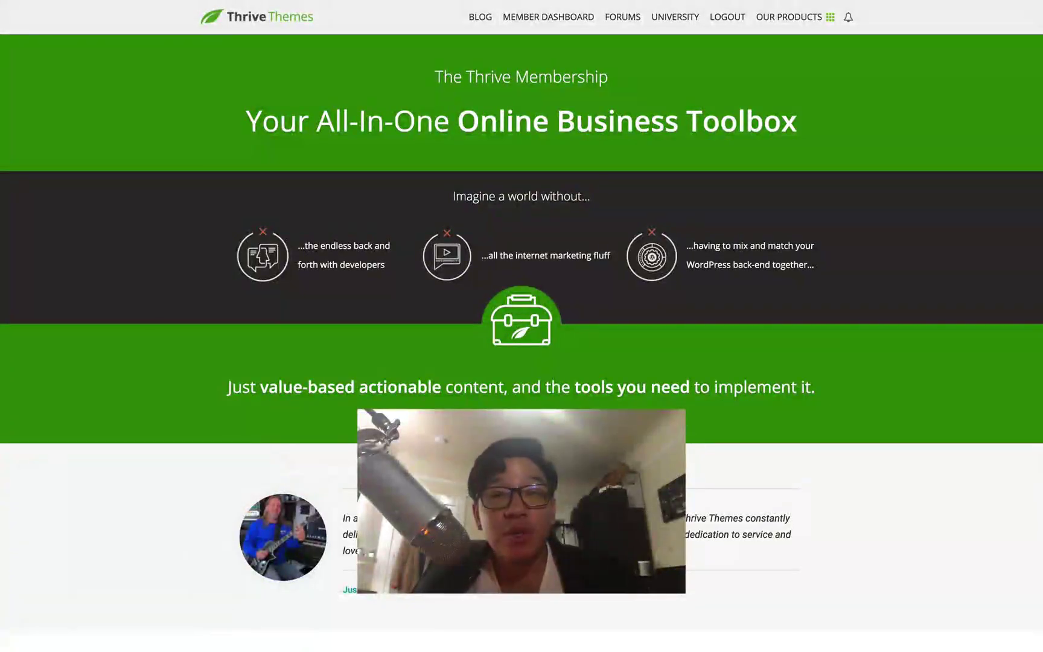